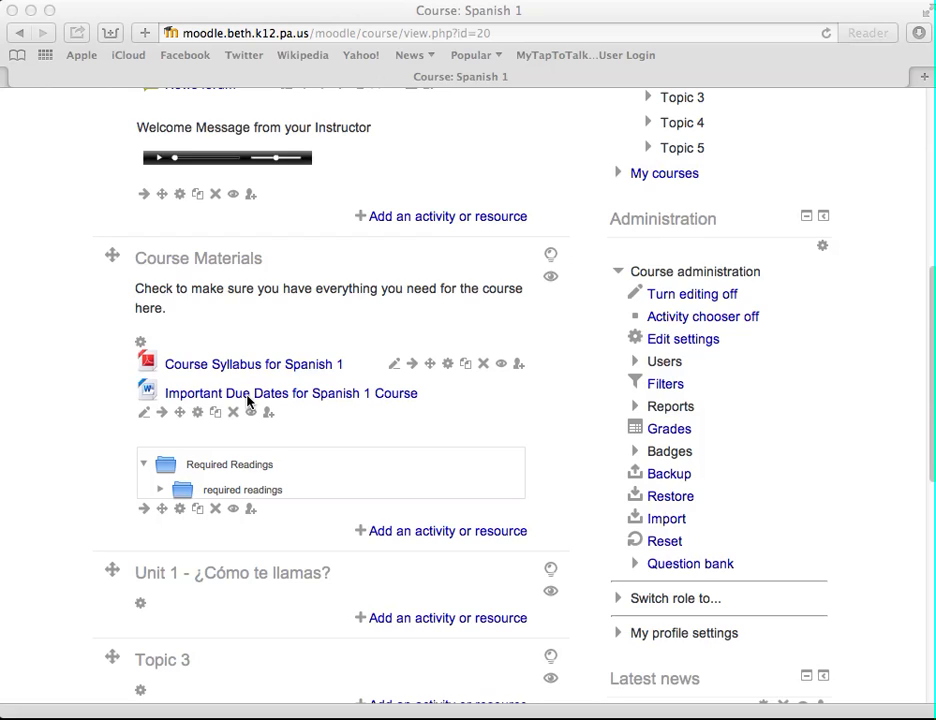
Add a new Page resource to the Course Materials section
{"action": "scroll", "coordinate": [248, 481], "scroll_direction": "down", "scroll_amount": 3}
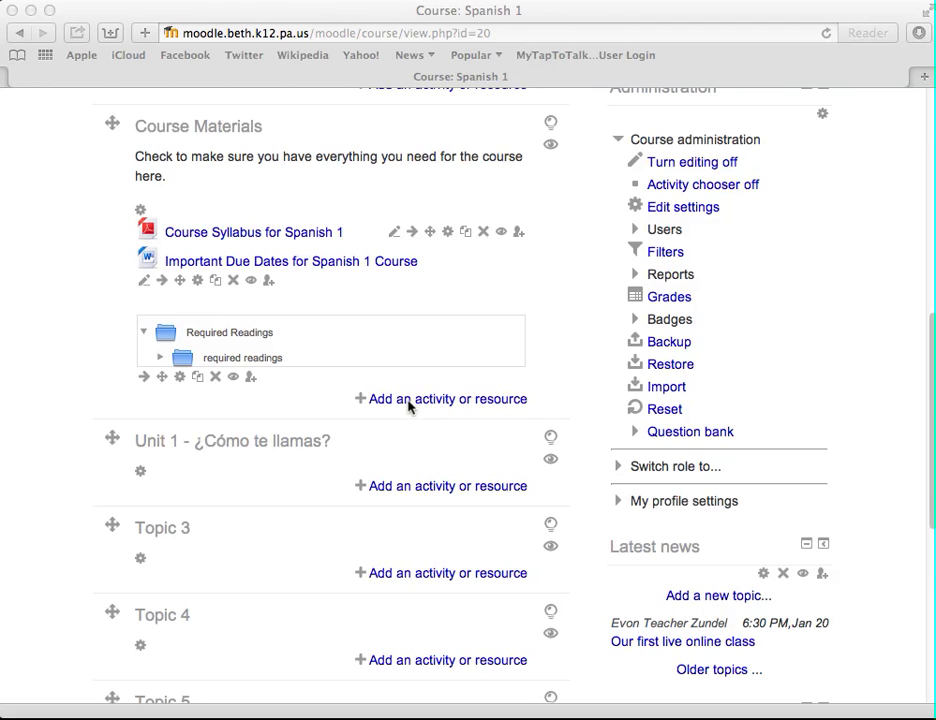
{"action": "left_click", "coordinate": [334, 395]}
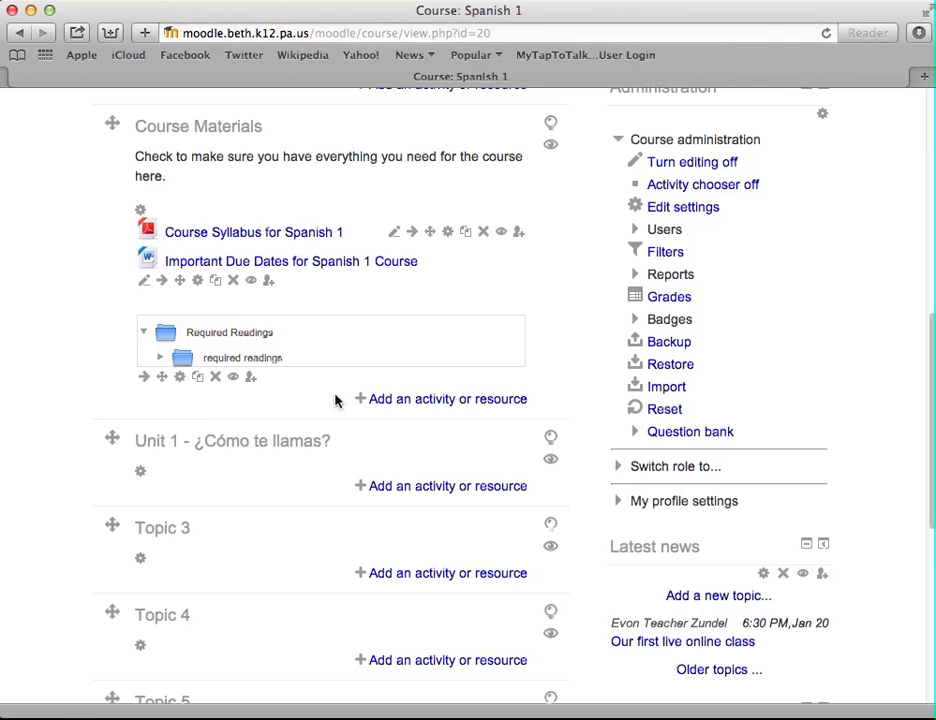
{"action": "left_click", "coordinate": [400, 400]}
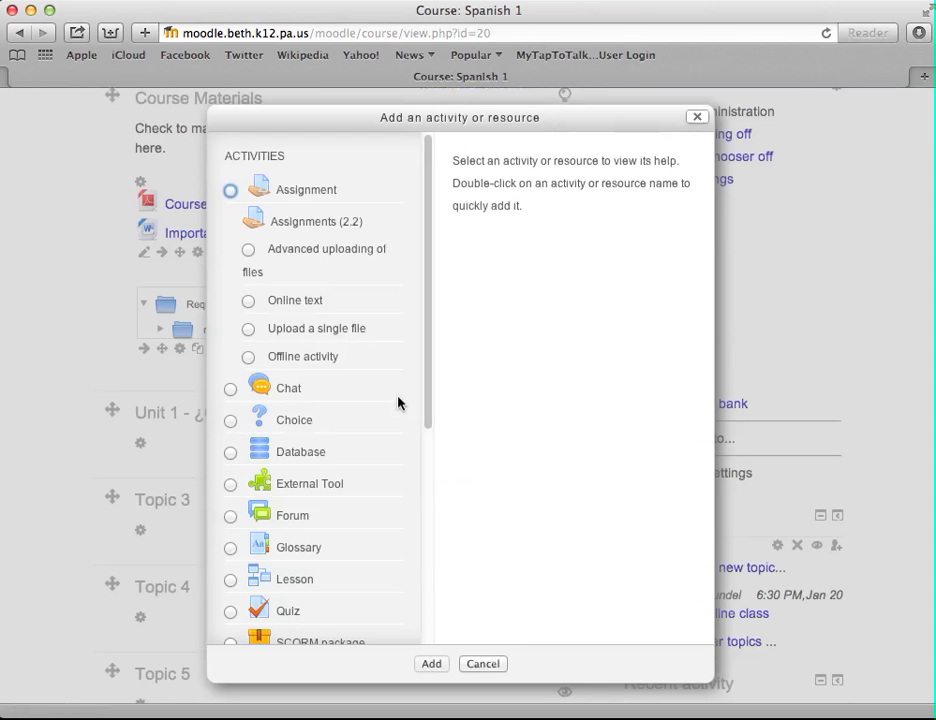
{"action": "scroll", "coordinate": [397, 403], "scroll_direction": "down", "scroll_amount": 5}
{"action": "scroll", "coordinate": [398, 403], "scroll_direction": "down", "scroll_amount": 3}
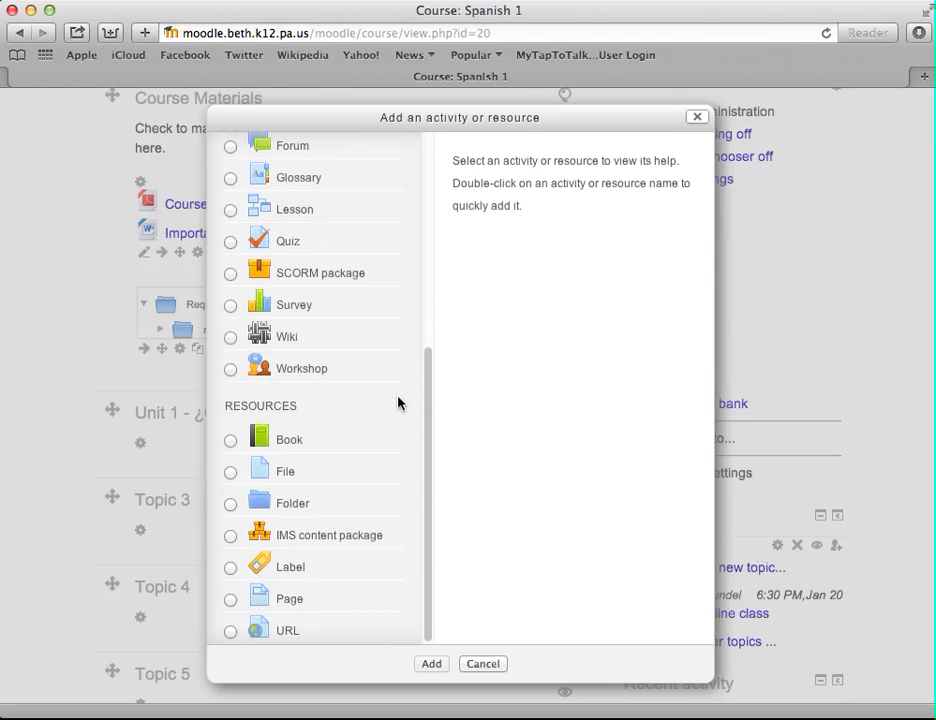
{"action": "left_click", "coordinate": [230, 600]}
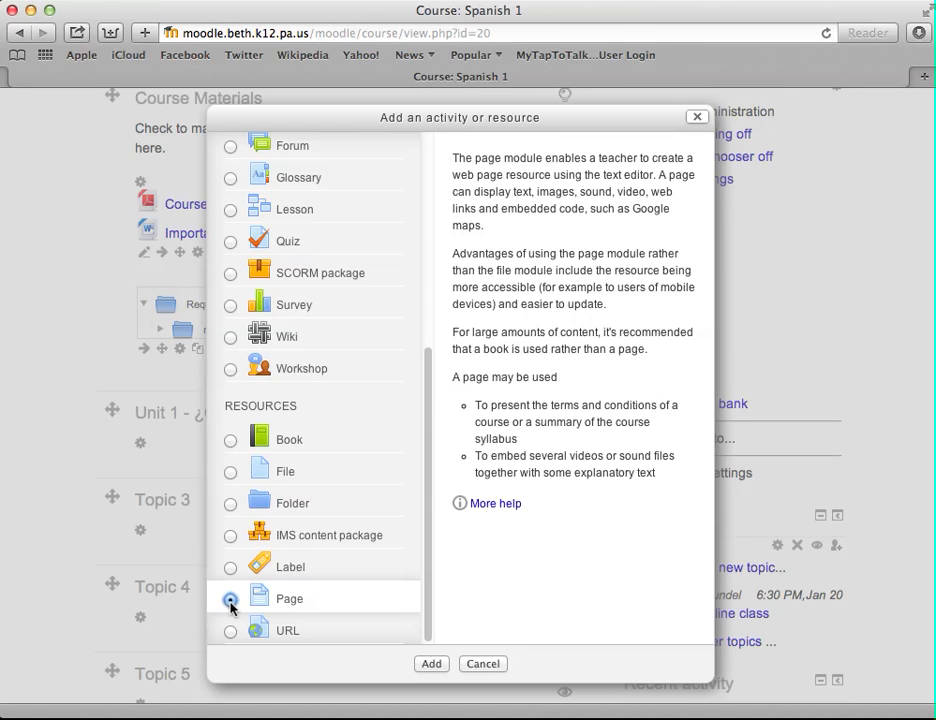
{"action": "double_click", "coordinate": [230, 601]}
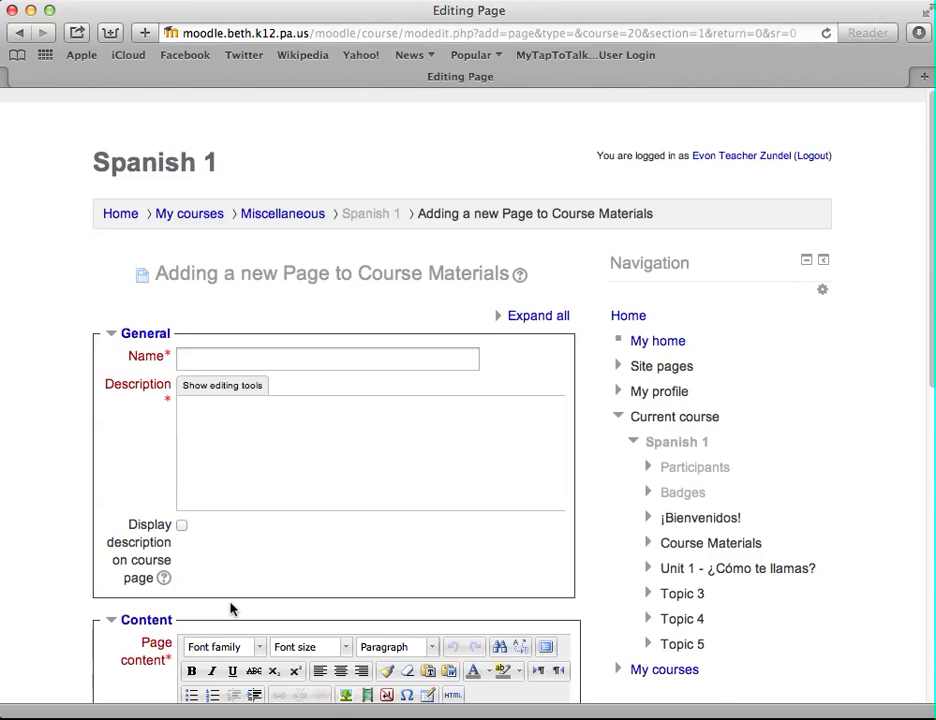
Name the new page Useful Links
{"action": "scroll", "coordinate": [230, 608], "scroll_direction": "down", "scroll_amount": 3}
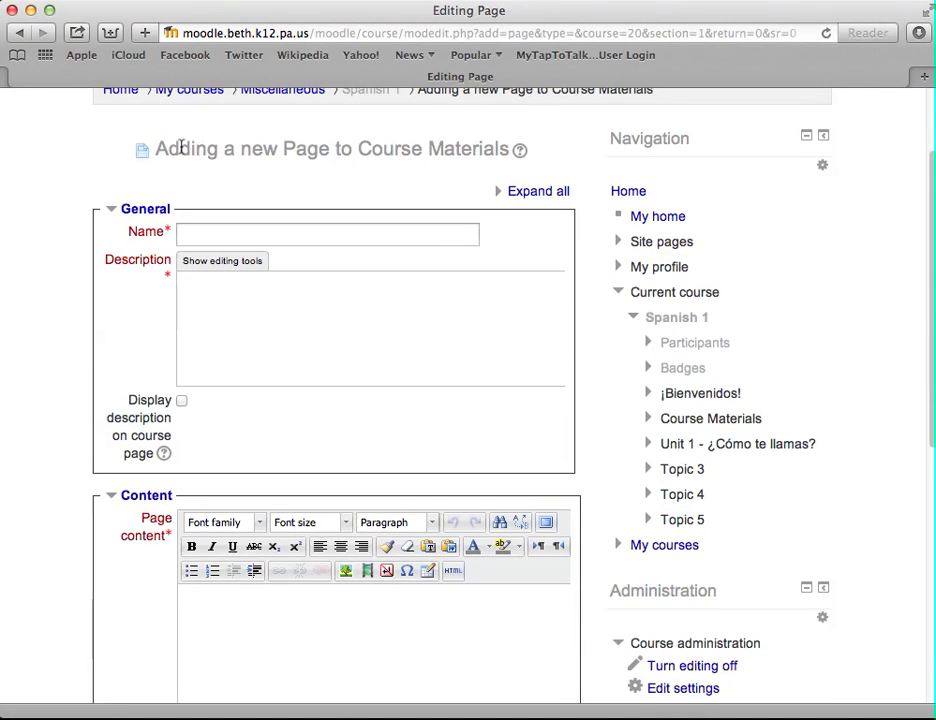
{"action": "left_click", "coordinate": [244, 235]}
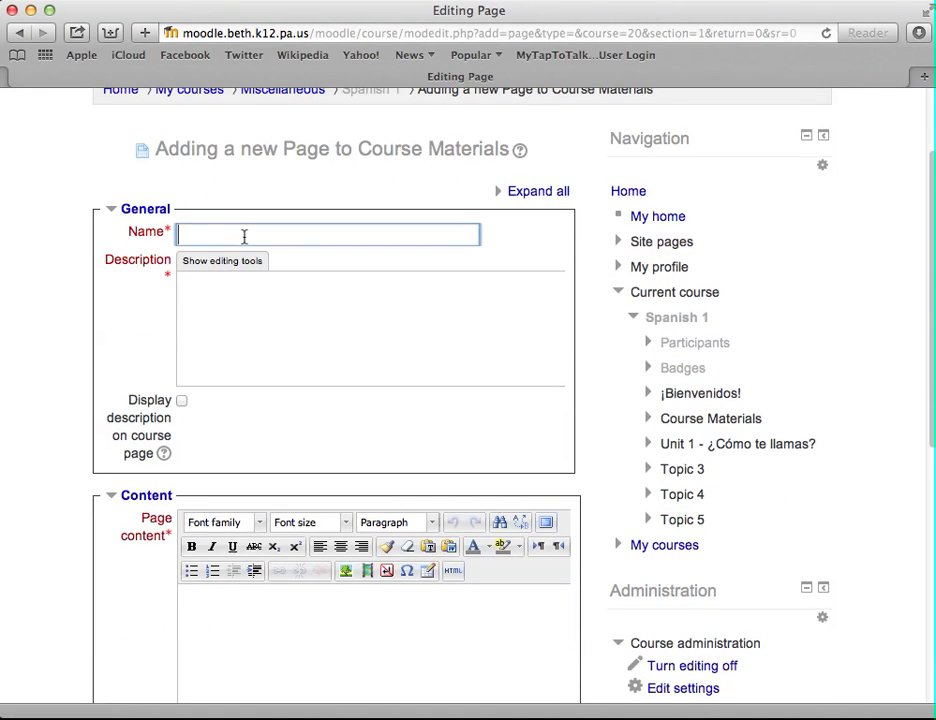
{"action": "type", "text": "Useful Links"}
Copy the page name into the description field
{"action": "left_click_drag", "start_coordinate": [260, 232], "coordinate": [75, 234]}
{"action": "key", "text": "super+c"}
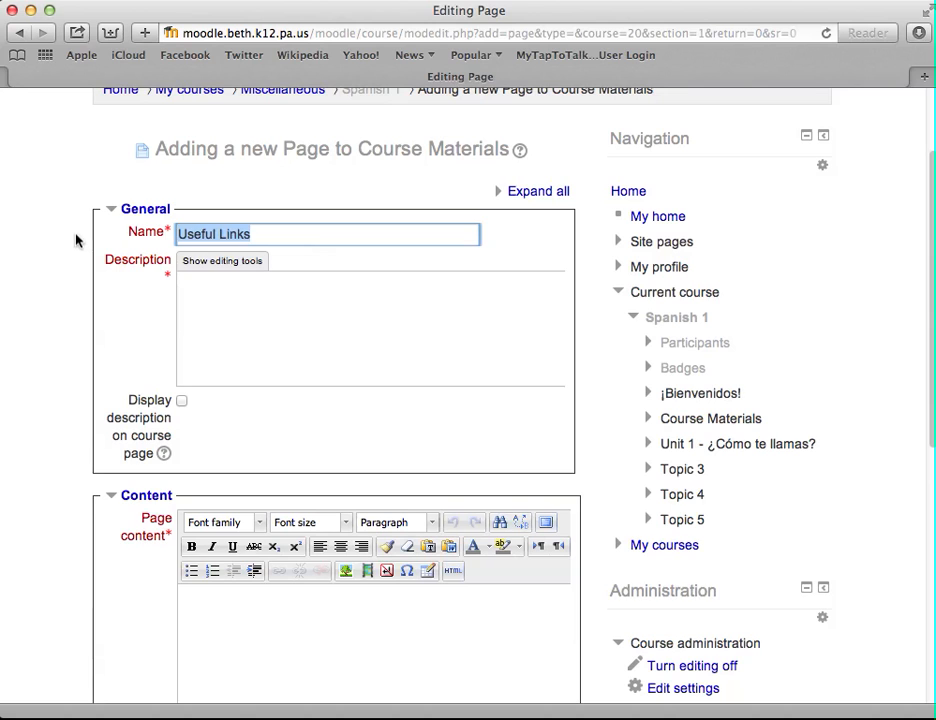
{"action": "left_click", "coordinate": [215, 316]}
{"action": "key", "text": "super+v"}
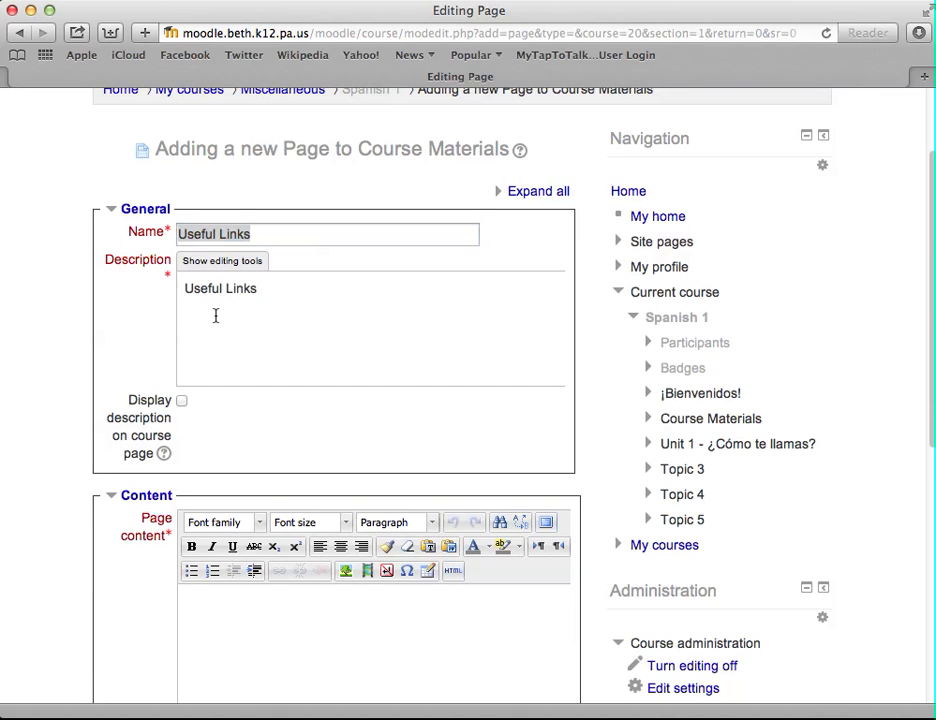
Enlarge the browser window and the page content editor
{"action": "scroll", "coordinate": [215, 316], "scroll_direction": "down", "scroll_amount": 2}
{"action": "scroll", "coordinate": [215, 321], "scroll_direction": "down", "scroll_amount": 5}
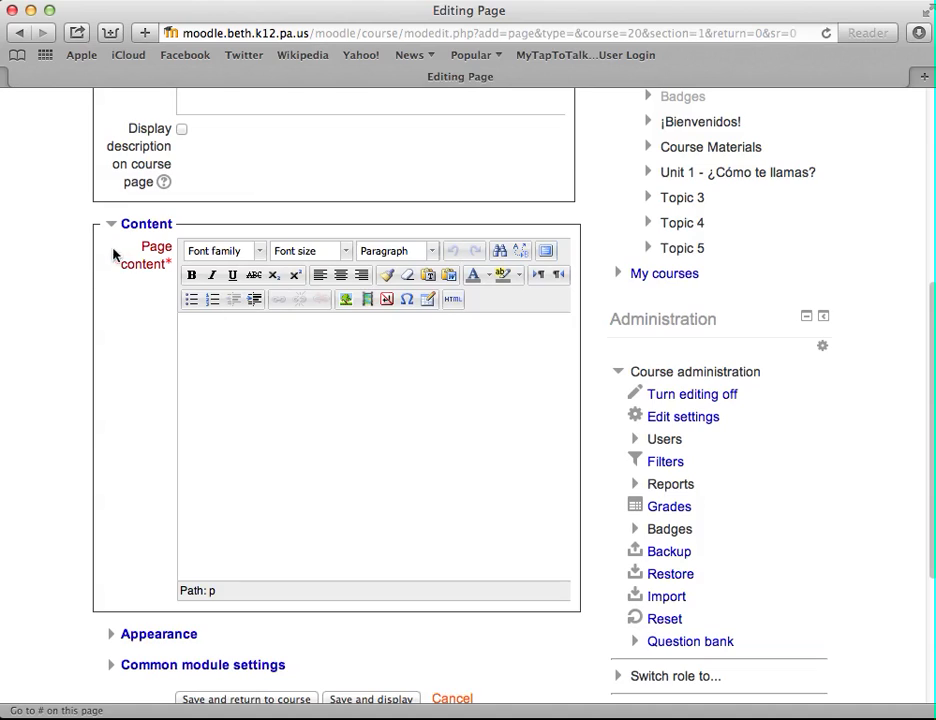
{"action": "left_click", "coordinate": [238, 341]}
{"action": "scroll", "coordinate": [173, 275], "scroll_direction": "up", "scroll_amount": 5}
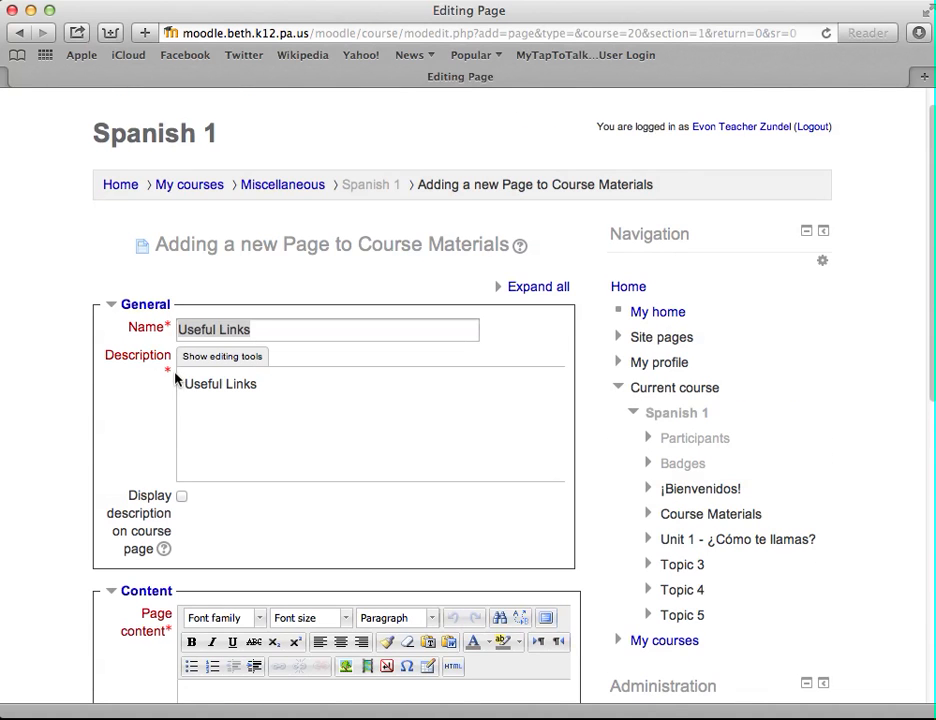
{"action": "scroll", "coordinate": [175, 380], "scroll_direction": "down", "scroll_amount": 5}
{"action": "scroll", "coordinate": [175, 380], "scroll_direction": "down", "scroll_amount": 3}
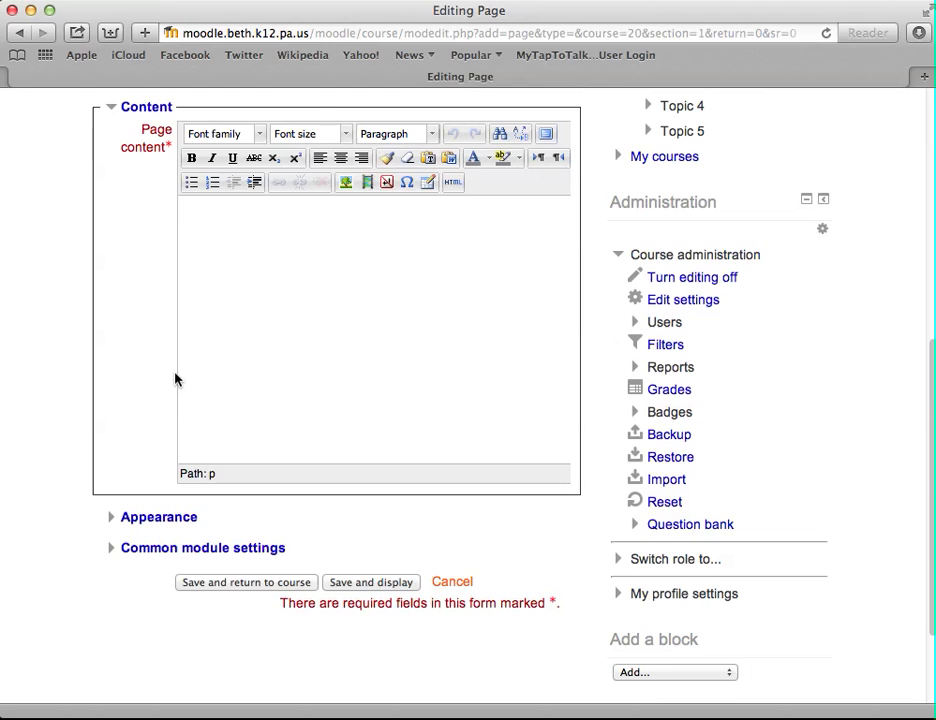
{"action": "left_click", "coordinate": [299, 305]}
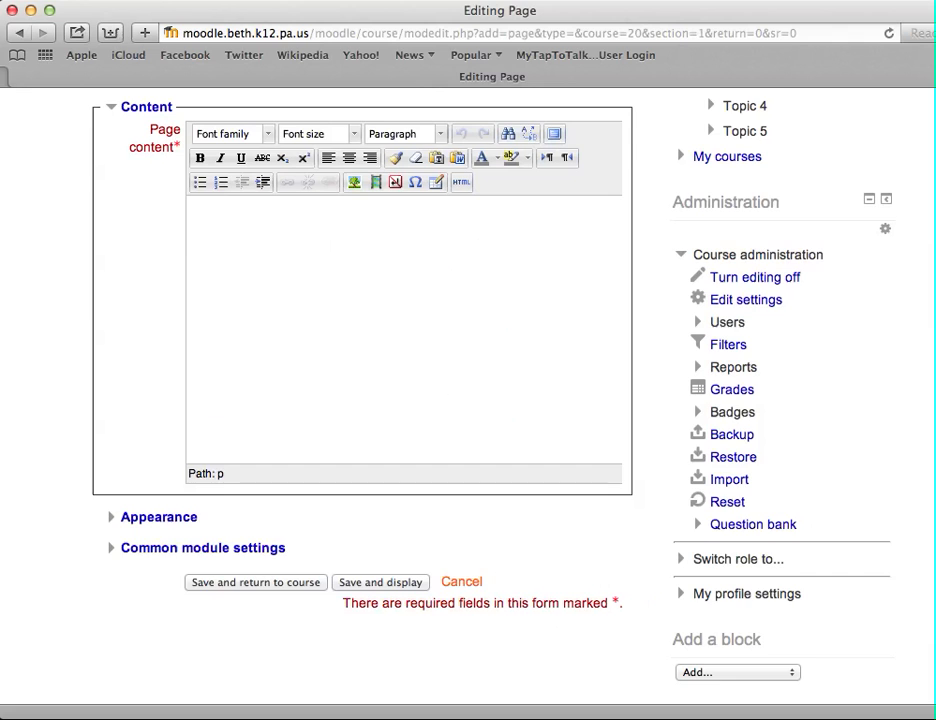
{"action": "left_click_drag", "start_coordinate": [928, 708], "coordinate": [935, 712]}
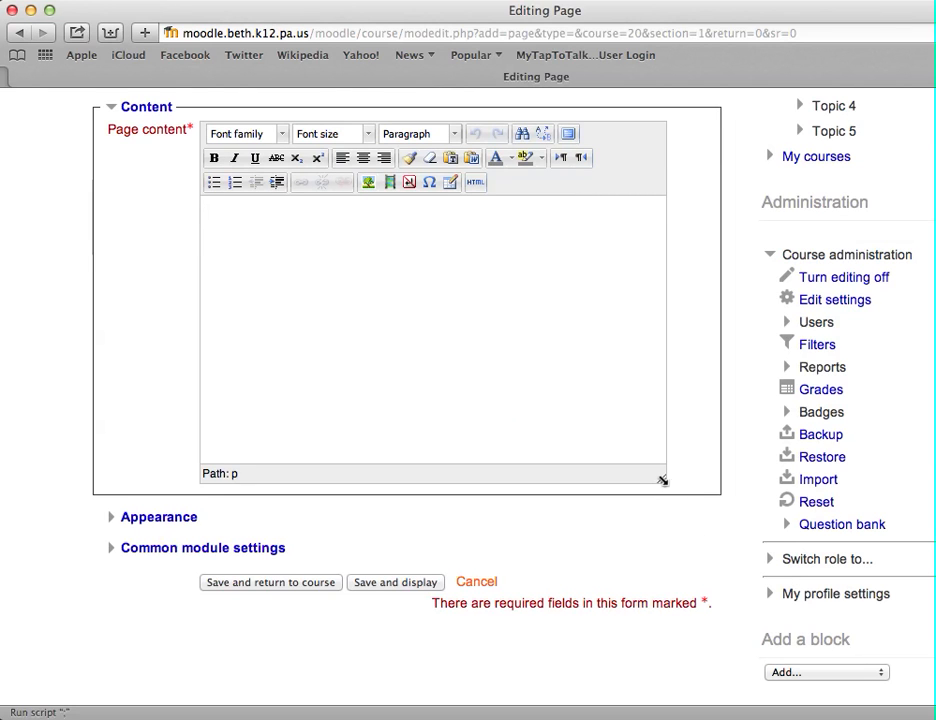
{"action": "left_click_drag", "start_coordinate": [661, 479], "coordinate": [682, 592]}
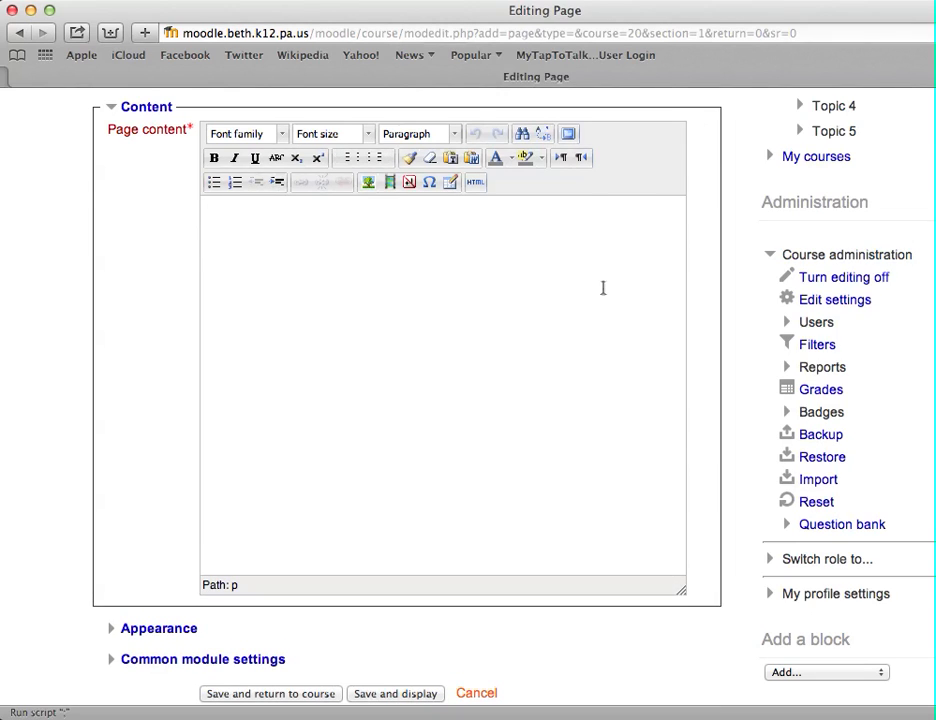
{"action": "left_click", "coordinate": [568, 136]}
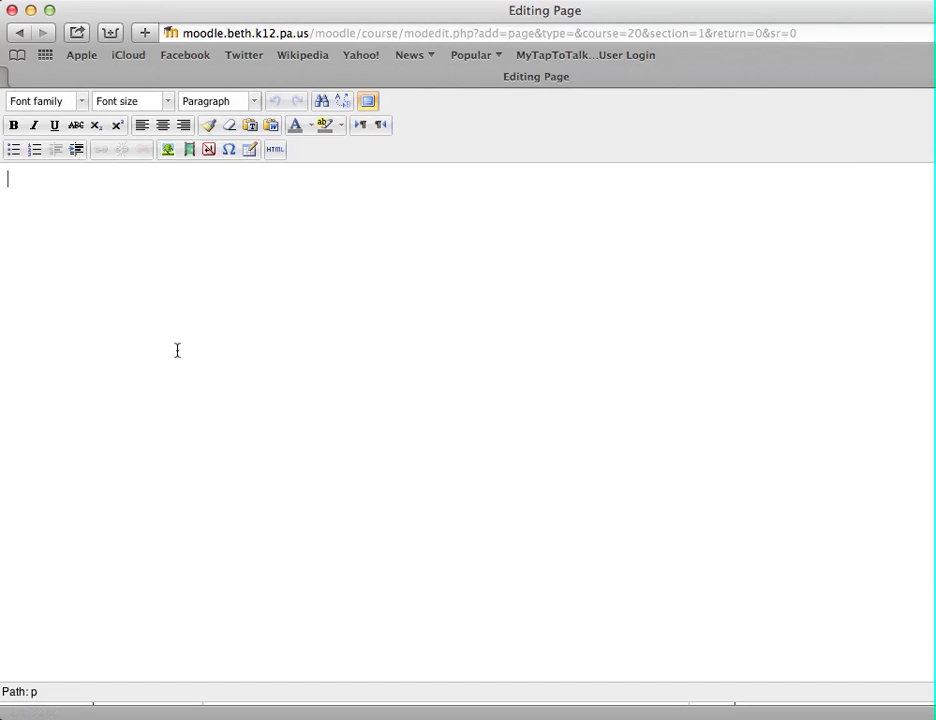
{"action": "left_click", "coordinate": [368, 101]}
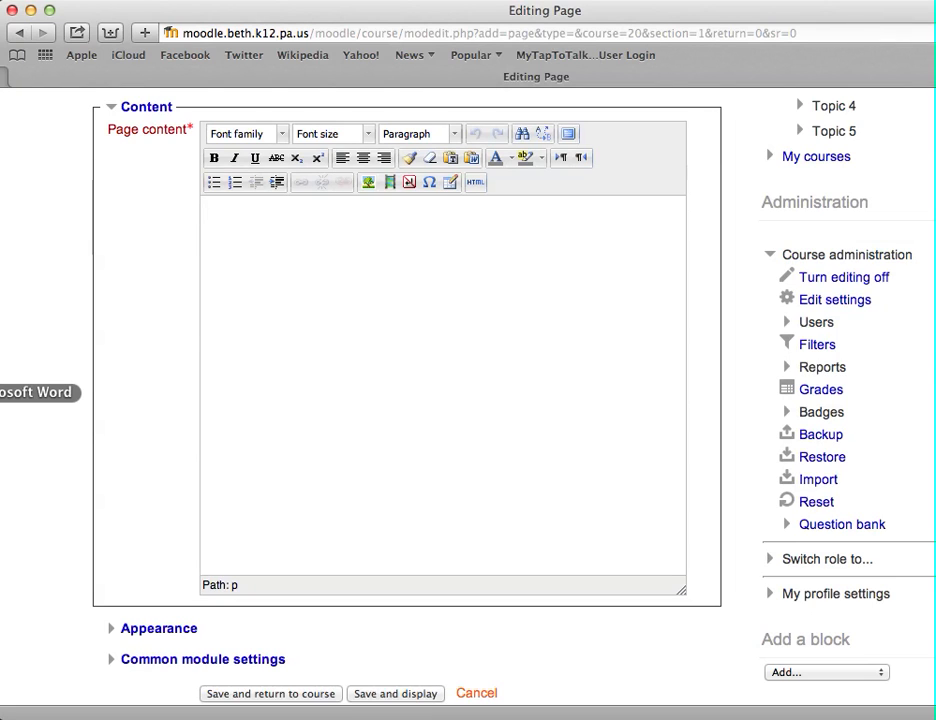
Switch to Microsoft Word and select all the text in useful links.docx for copying
{"action": "left_click", "coordinate": [2, 392]}
{"action": "key", "text": "super+a"}
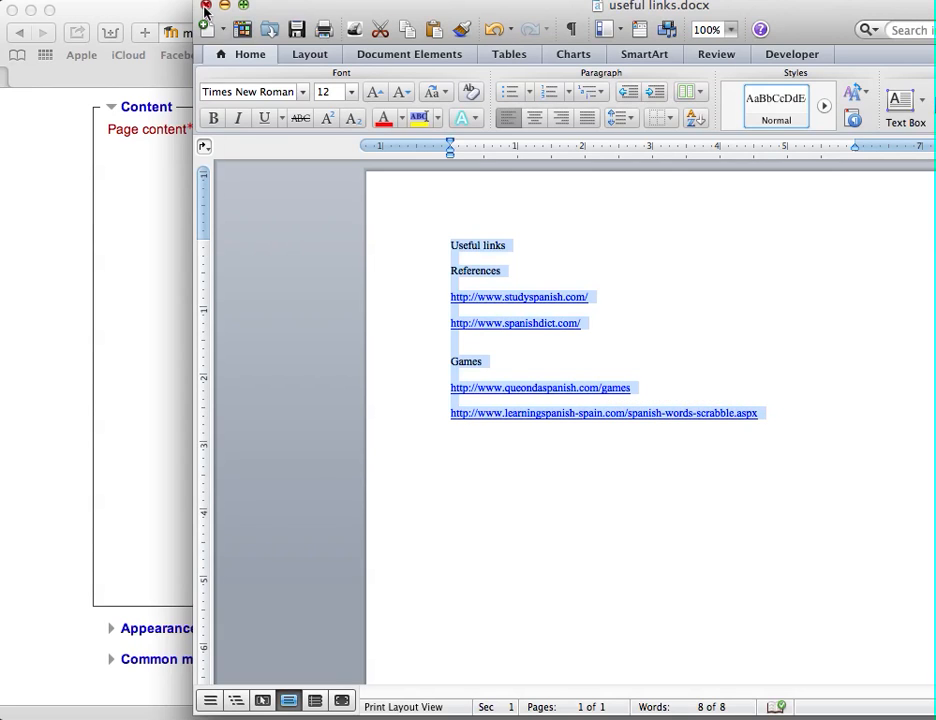
{"action": "left_click", "coordinate": [138, 234]}
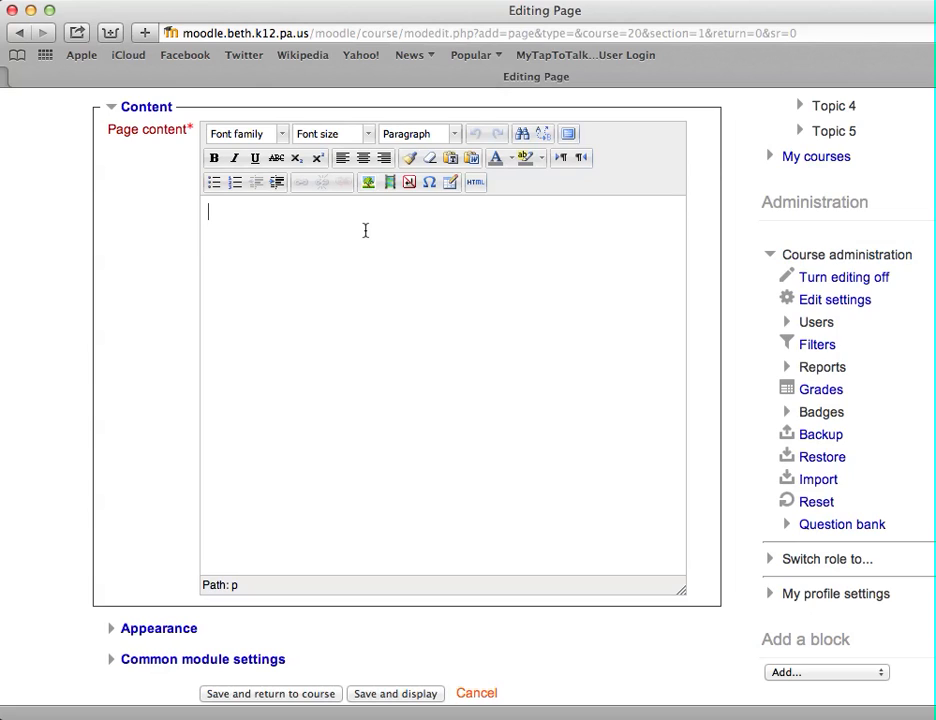
Paste the copied Word text into the page content with Paste from Word
{"action": "left_click", "coordinate": [474, 163]}
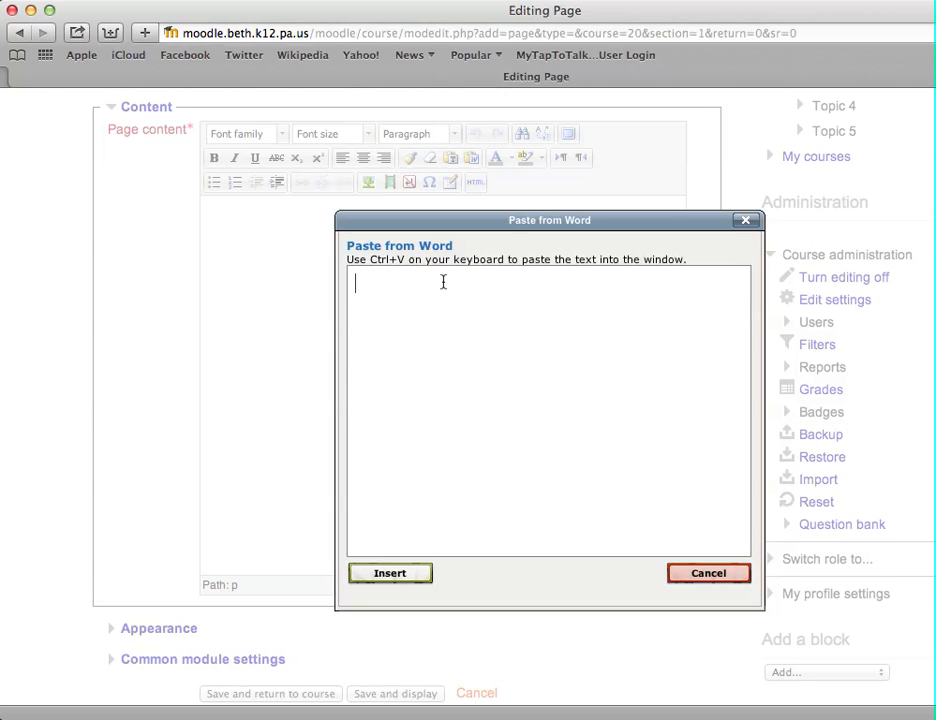
{"action": "key", "text": "super+v"}
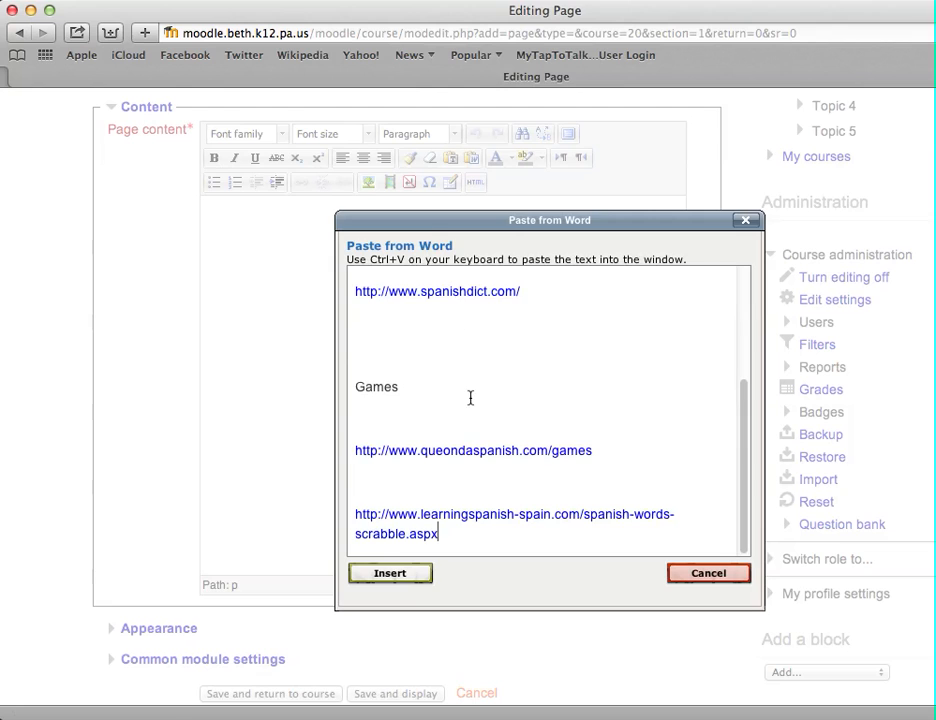
{"action": "scroll", "coordinate": [470, 397], "scroll_direction": "down", "scroll_amount": 4}
{"action": "scroll", "coordinate": [470, 403], "scroll_direction": "up", "scroll_amount": 5}
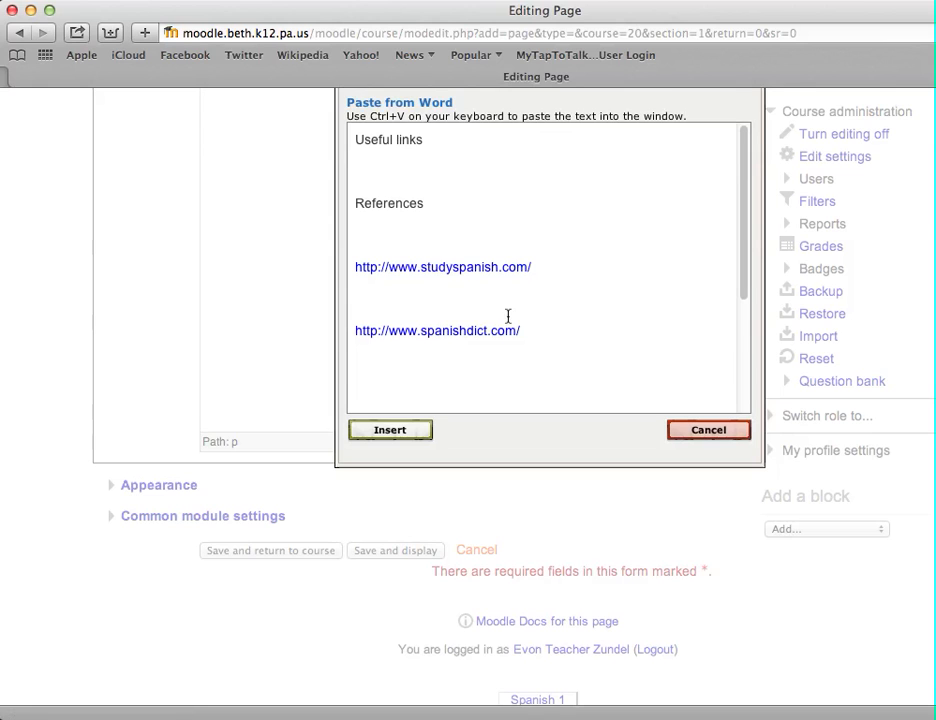
{"action": "left_click", "coordinate": [390, 430]}
Remove the extra blank lines between the pasted headings and links in the page content
{"action": "scroll", "coordinate": [407, 428], "scroll_direction": "up", "scroll_amount": 5}
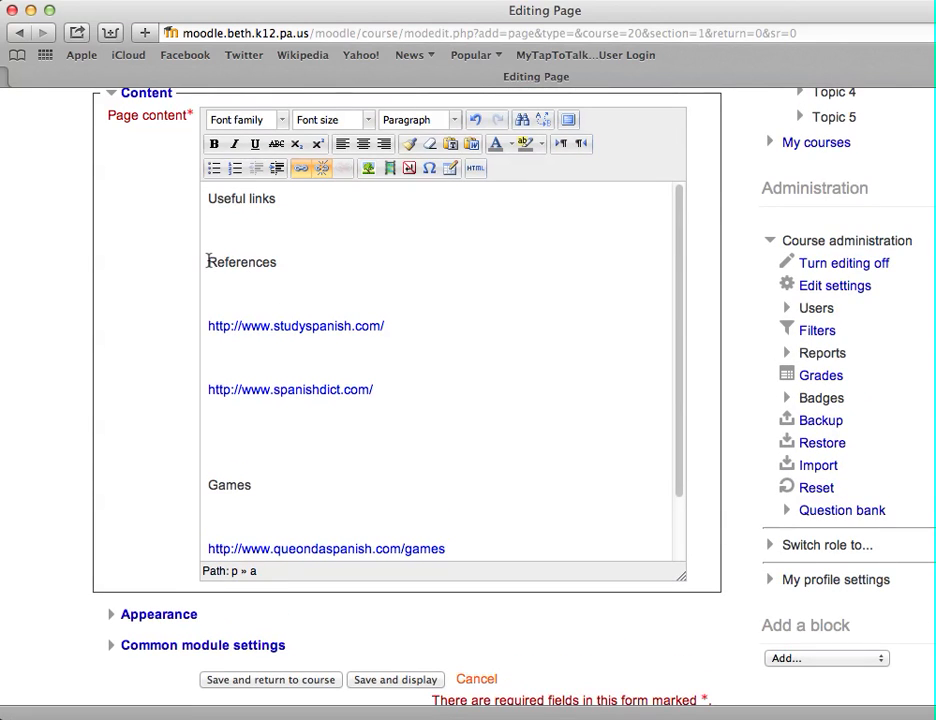
{"action": "left_click", "coordinate": [207, 262]}
{"action": "key", "text": "BackSpace"}
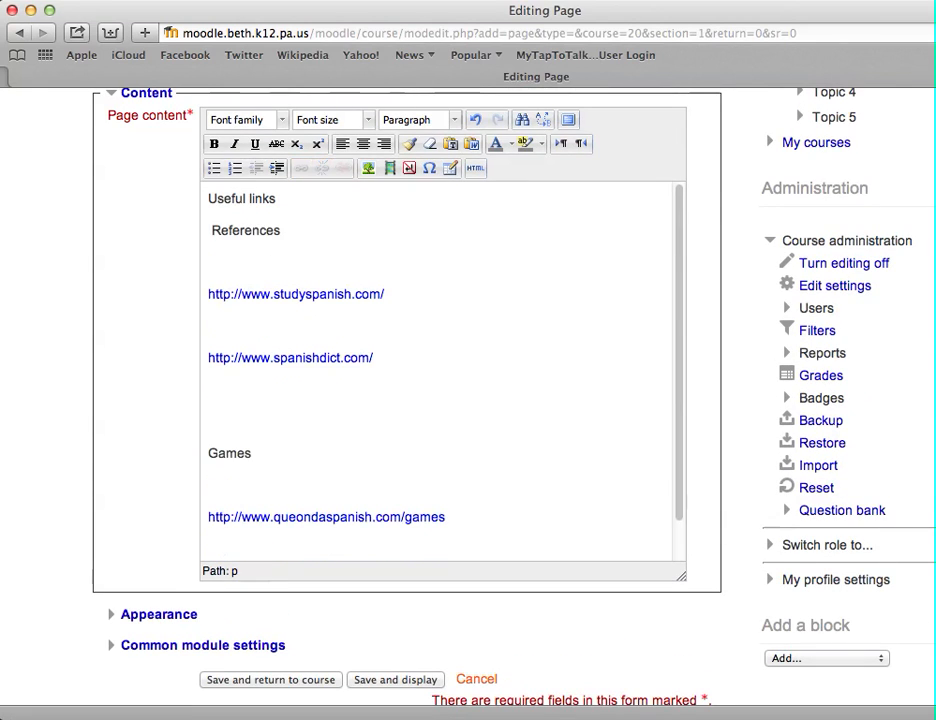
{"action": "left_click", "coordinate": [208, 366]}
{"action": "key", "text": "BackSpace"}
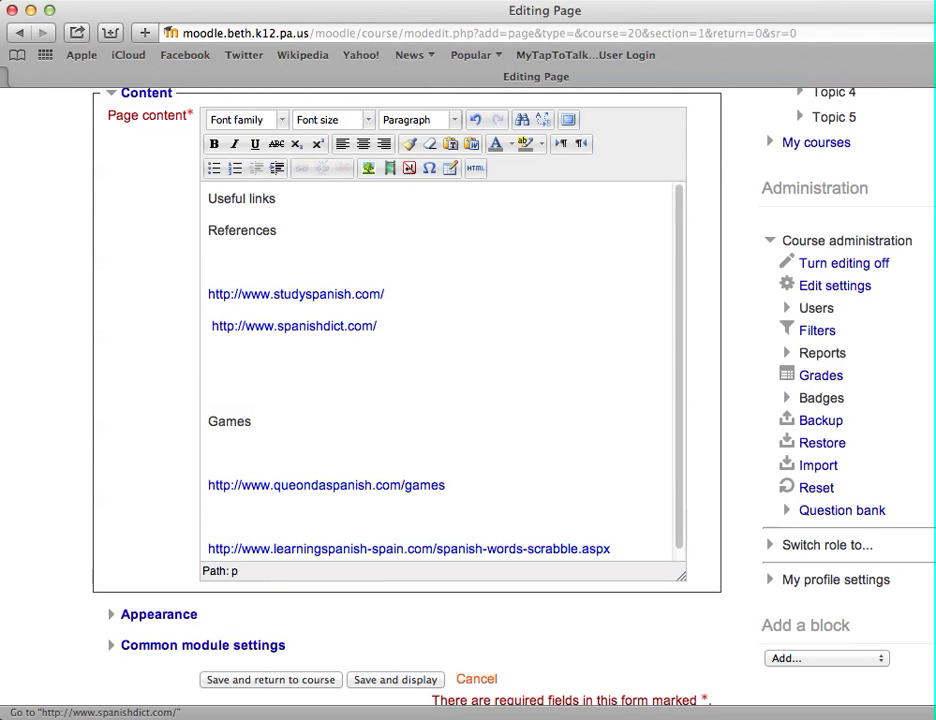
{"action": "left_click", "coordinate": [209, 422]}
{"action": "key", "text": "BackSpace"}
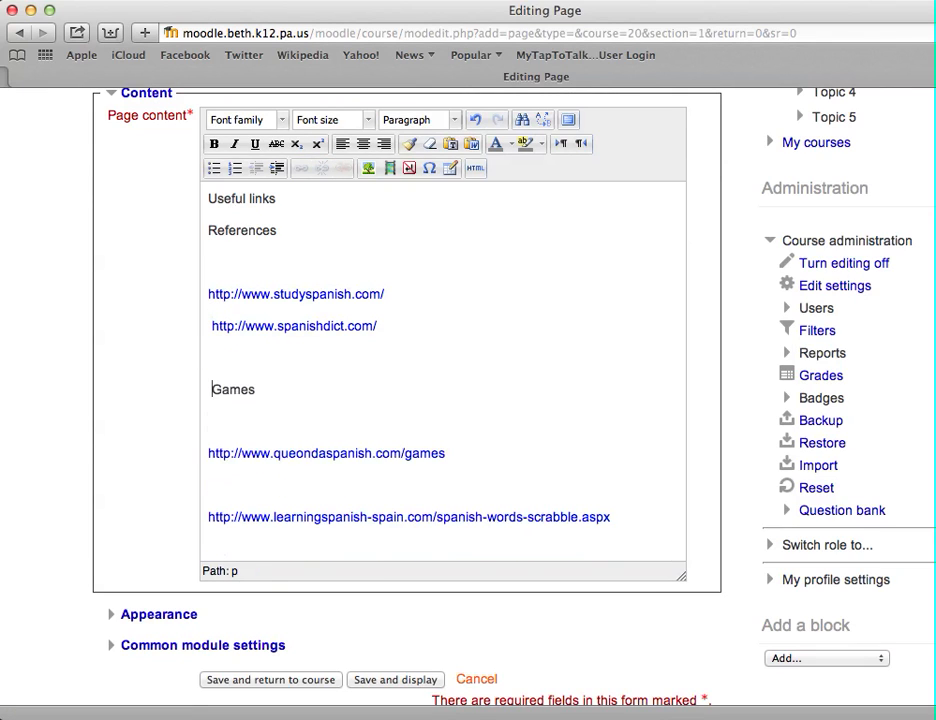
{"action": "key", "text": "BackSpace"}
{"action": "key", "text": "BackSpace"}
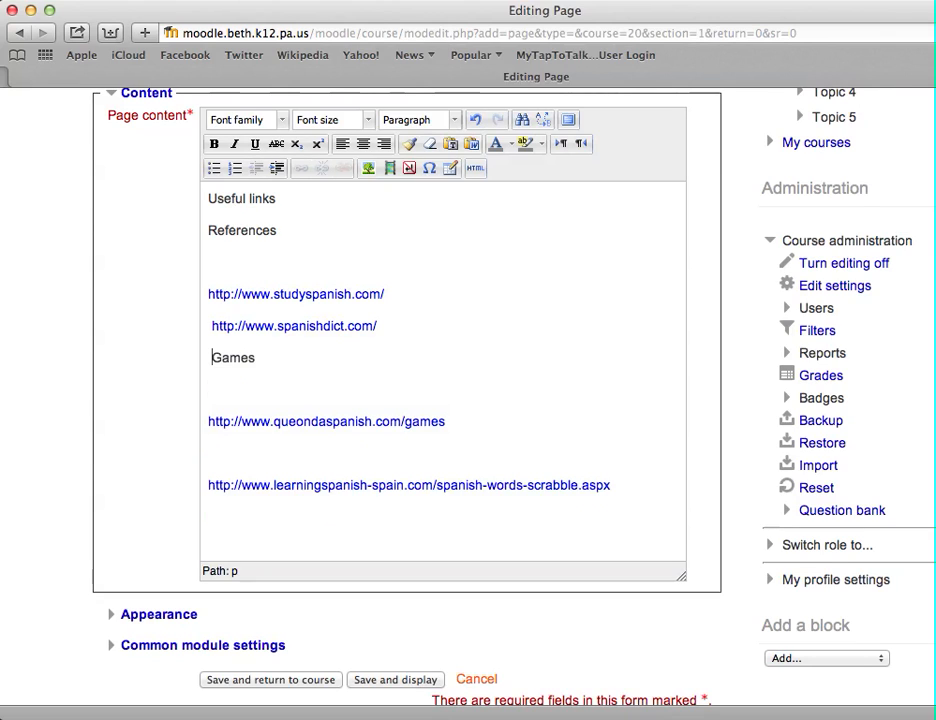
{"action": "key", "text": "BackSpace"}
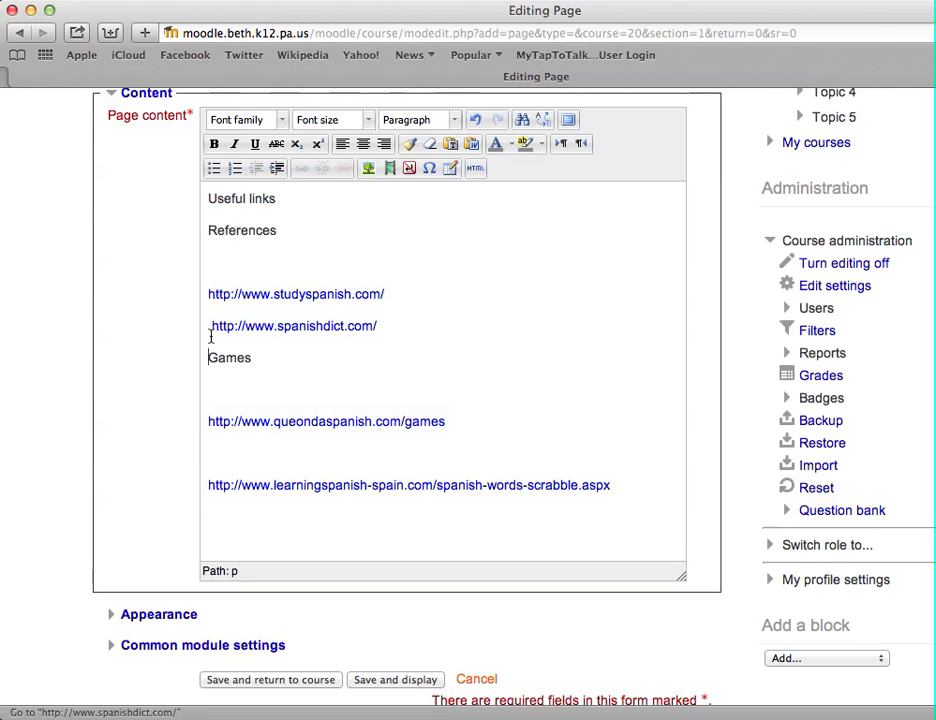
{"action": "left_click", "coordinate": [212, 327]}
{"action": "key", "text": "BackSpace"}
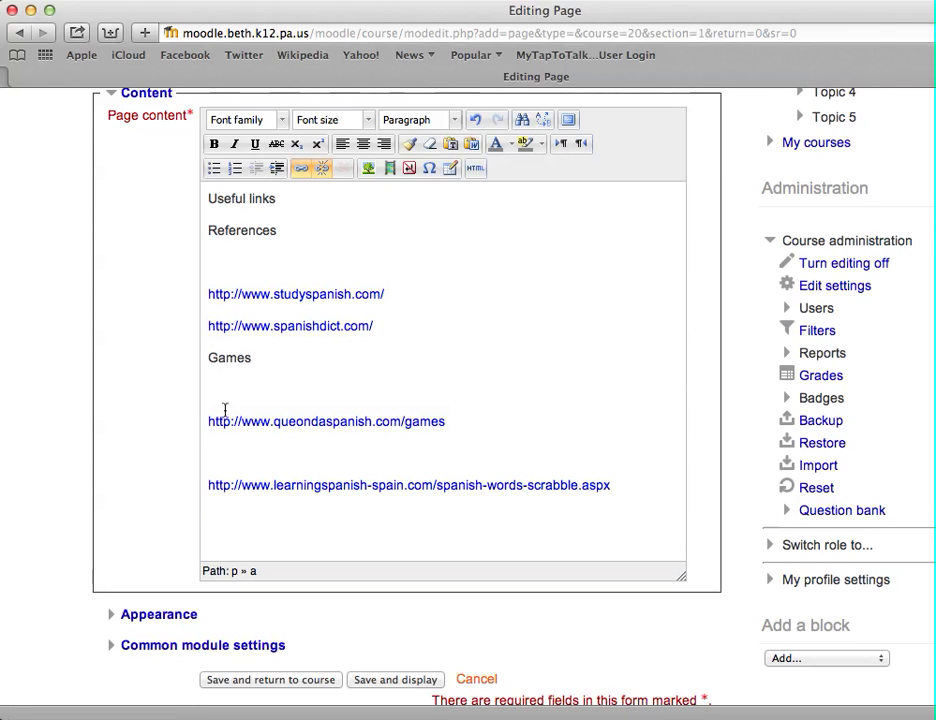
{"action": "left_click", "coordinate": [209, 421]}
{"action": "key", "text": "BackSpace"}
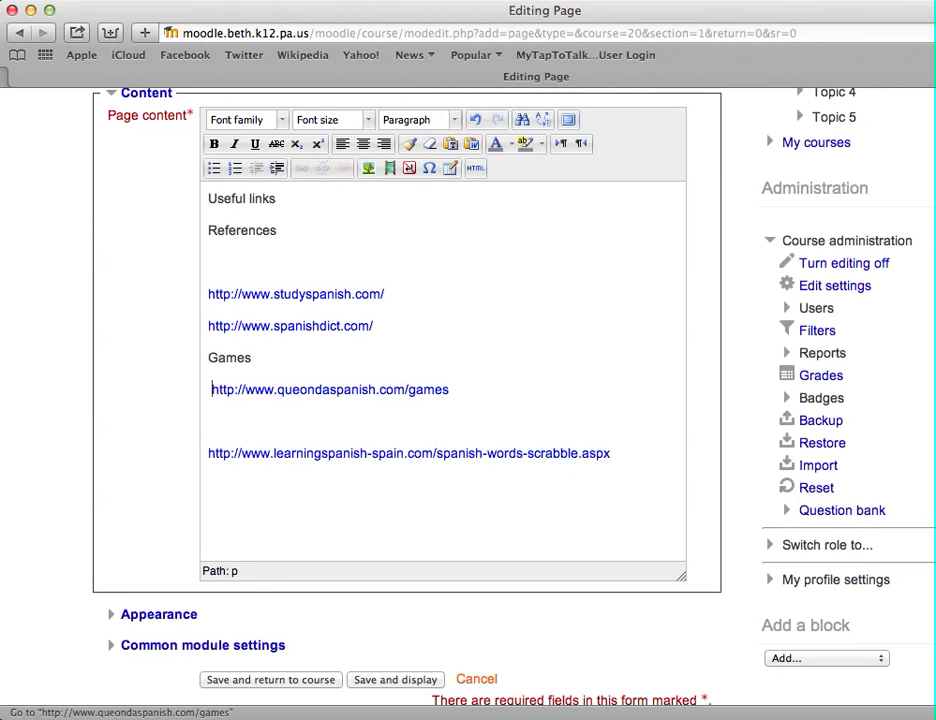
{"action": "left_click", "coordinate": [210, 453]}
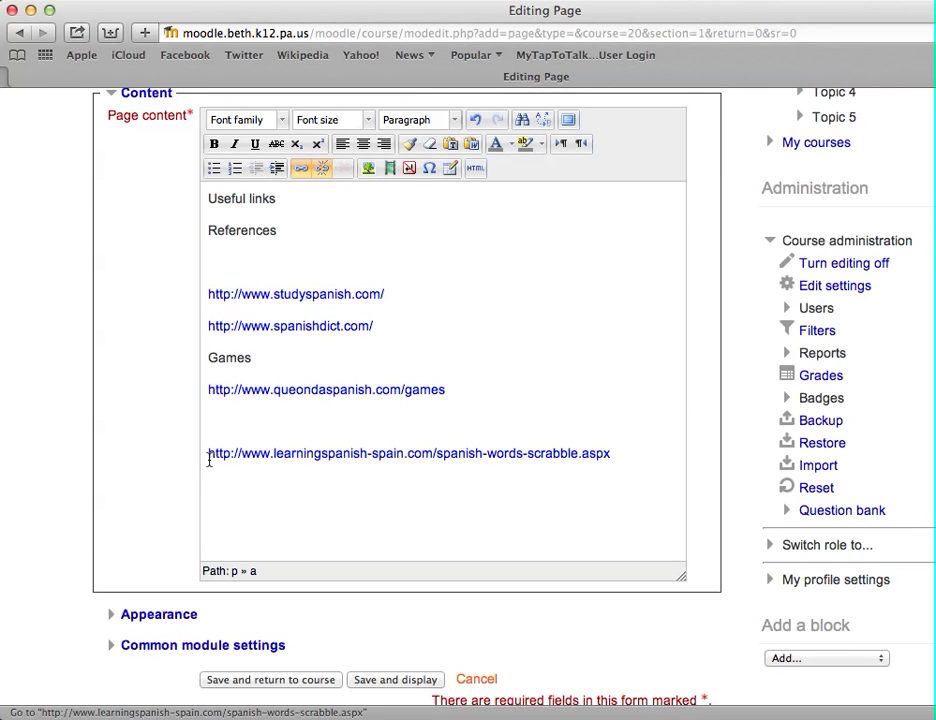
{"action": "key", "text": "BackSpace"}
{"action": "key", "text": "Delete"}
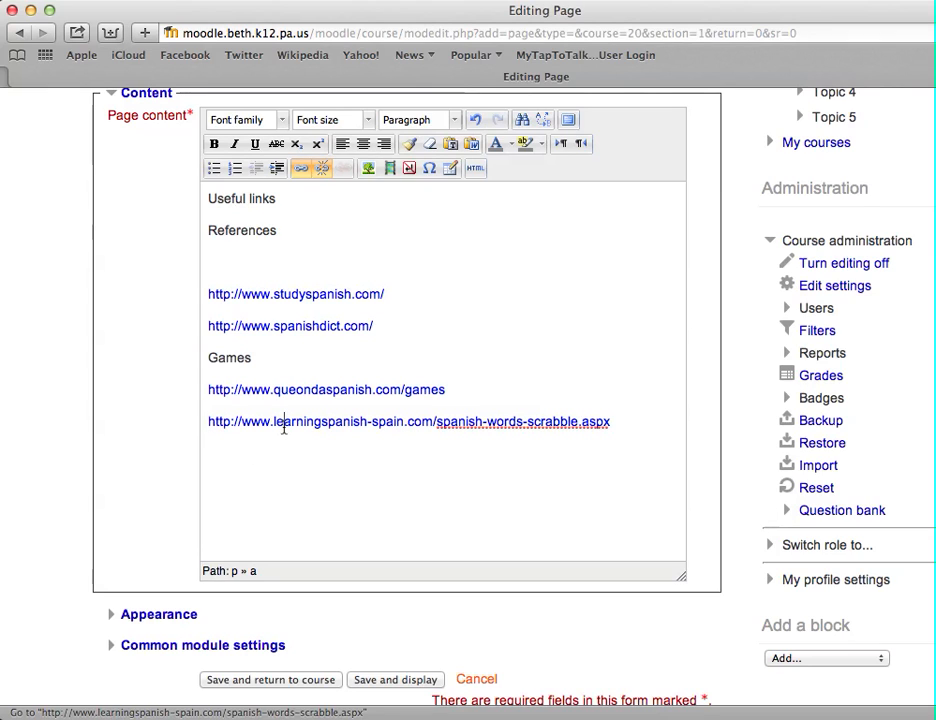
Open the link properties of the spanish-words-scrabble link and apply Update in the Insert/edit link dialog
{"action": "left_click_drag", "start_coordinate": [616, 427], "coordinate": [209, 423]}
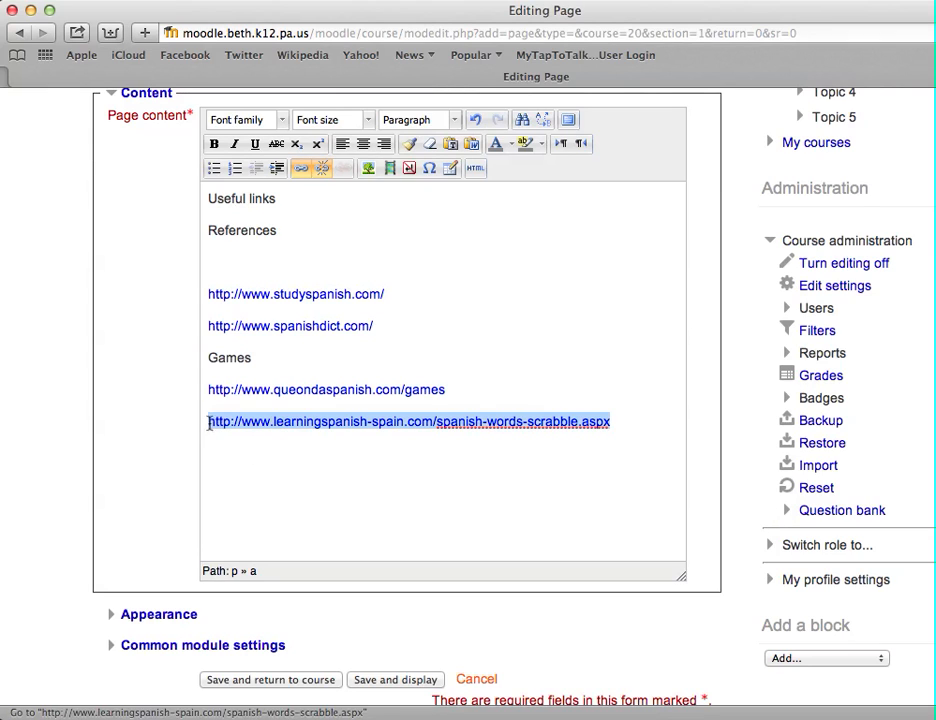
{"action": "left_click", "coordinate": [304, 172]}
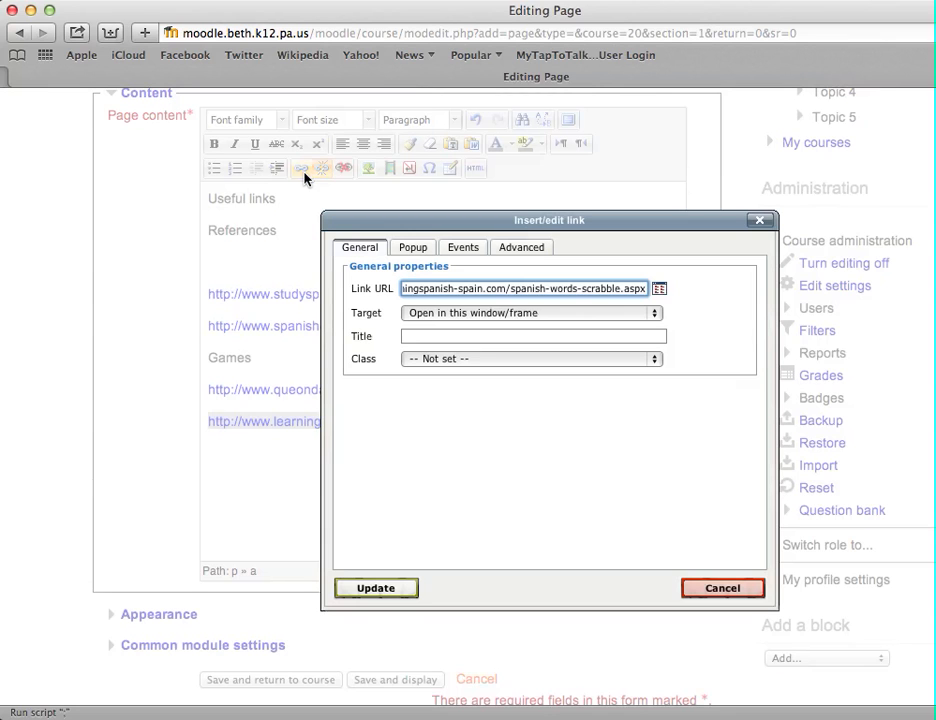
{"action": "left_click", "coordinate": [481, 288]}
{"action": "left_click", "coordinate": [390, 594]}
Turn the two Games links into a bulleted list
{"action": "left_click_drag", "start_coordinate": [631, 433], "coordinate": [203, 382]}
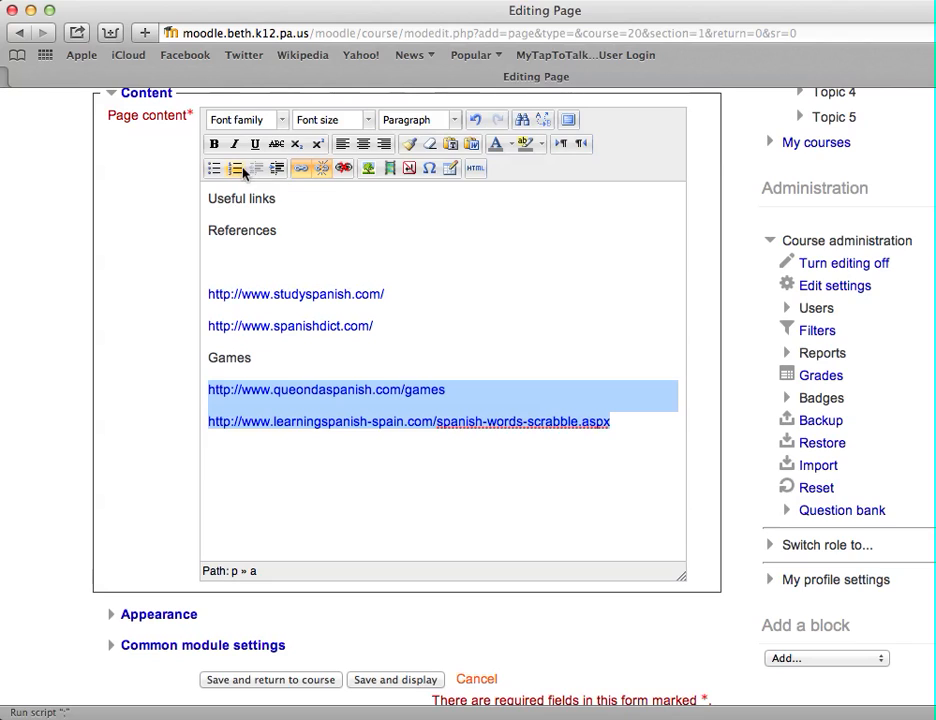
{"action": "left_click", "coordinate": [214, 169]}
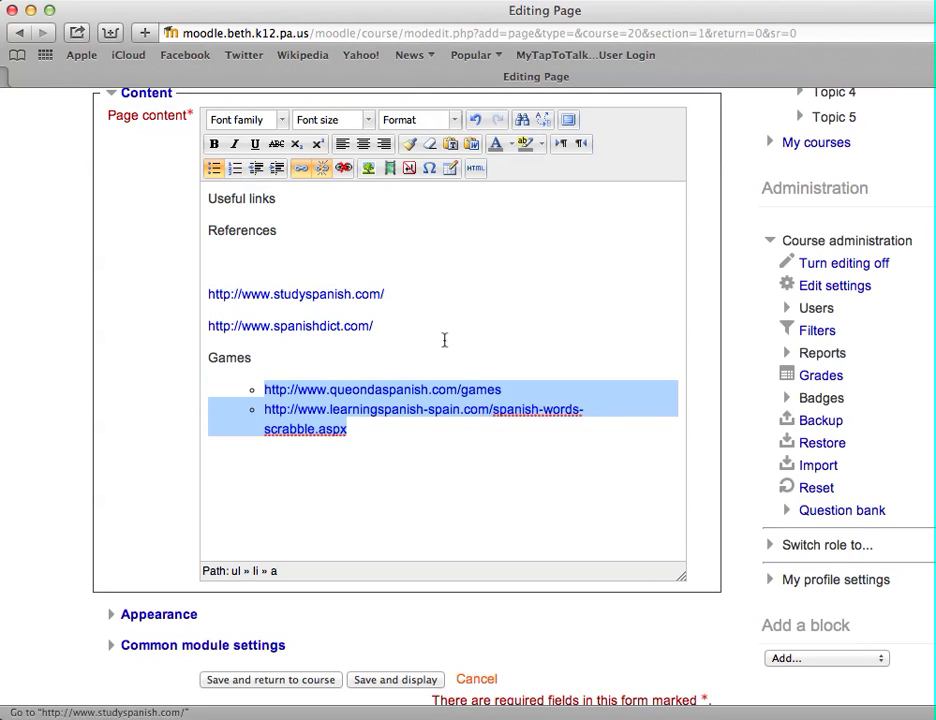
Turn the two References links into a bulleted list and remove the blank line above it
{"action": "left_click", "coordinate": [453, 353]}
{"action": "left_click_drag", "start_coordinate": [397, 328], "coordinate": [207, 286]}
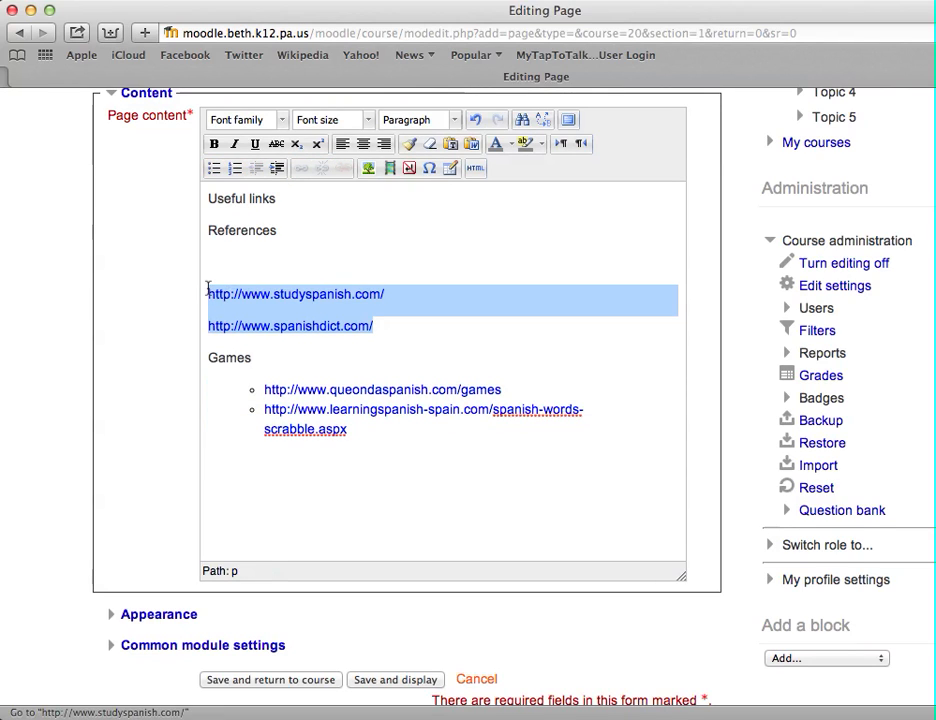
{"action": "left_click", "coordinate": [213, 169]}
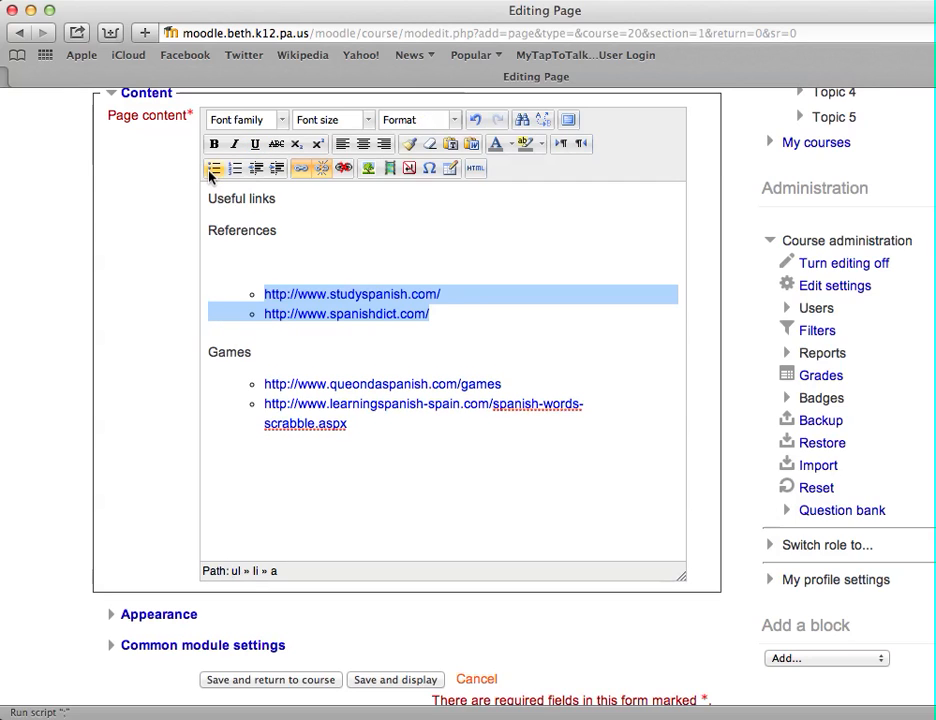
{"action": "left_click", "coordinate": [255, 267]}
{"action": "key", "text": "BackSpace"}
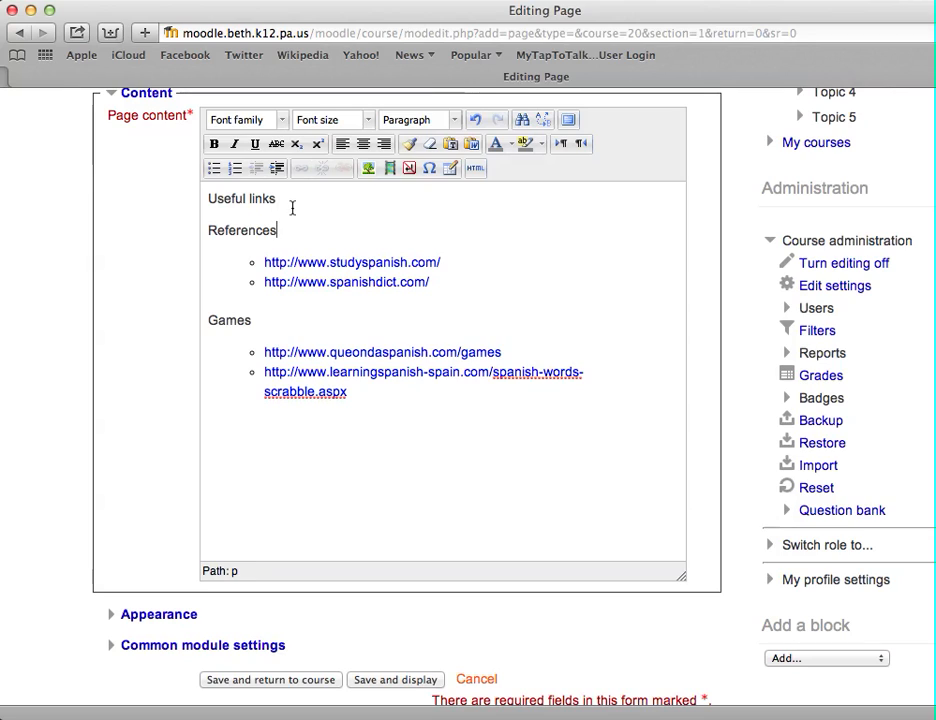
Format the Useful links title as Heading 2
{"action": "left_click_drag", "start_coordinate": [288, 198], "coordinate": [184, 198]}
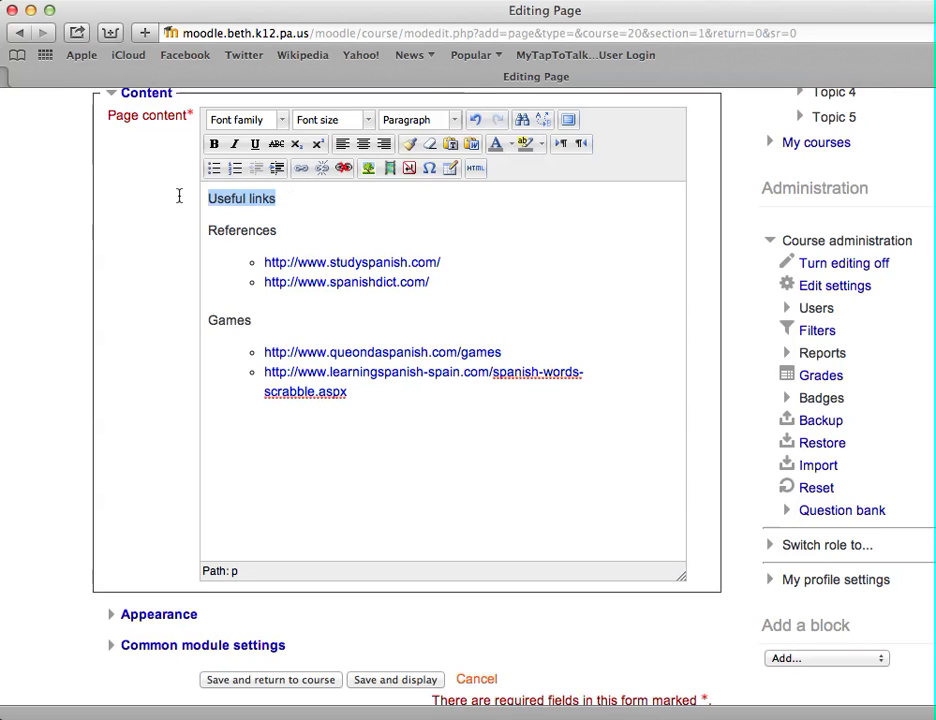
{"action": "left_click", "coordinate": [455, 120]}
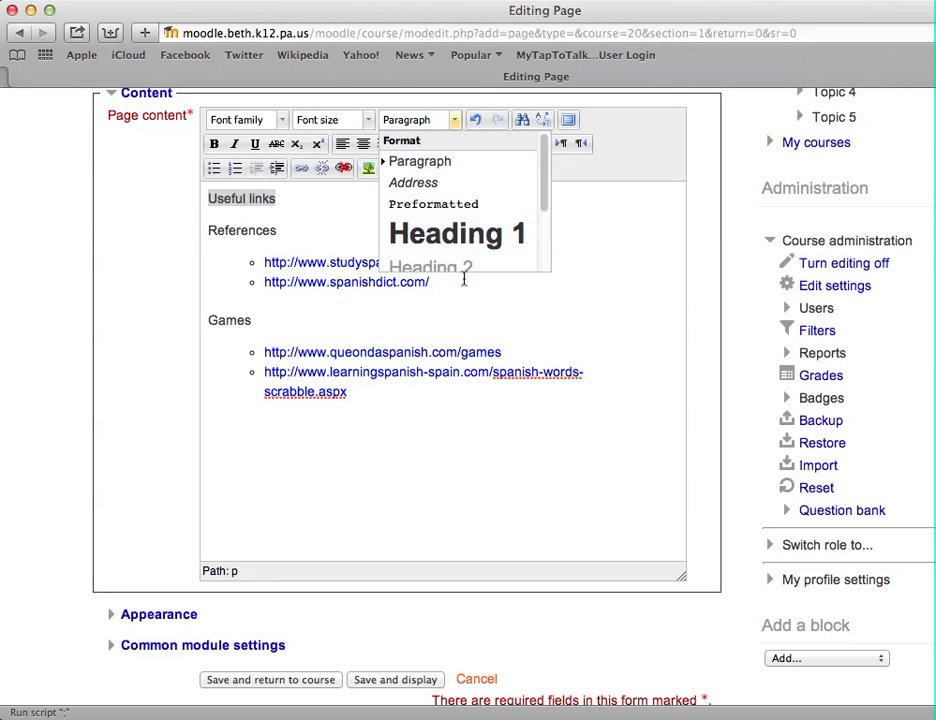
{"action": "scroll", "coordinate": [474, 262], "scroll_direction": "down", "scroll_amount": 3}
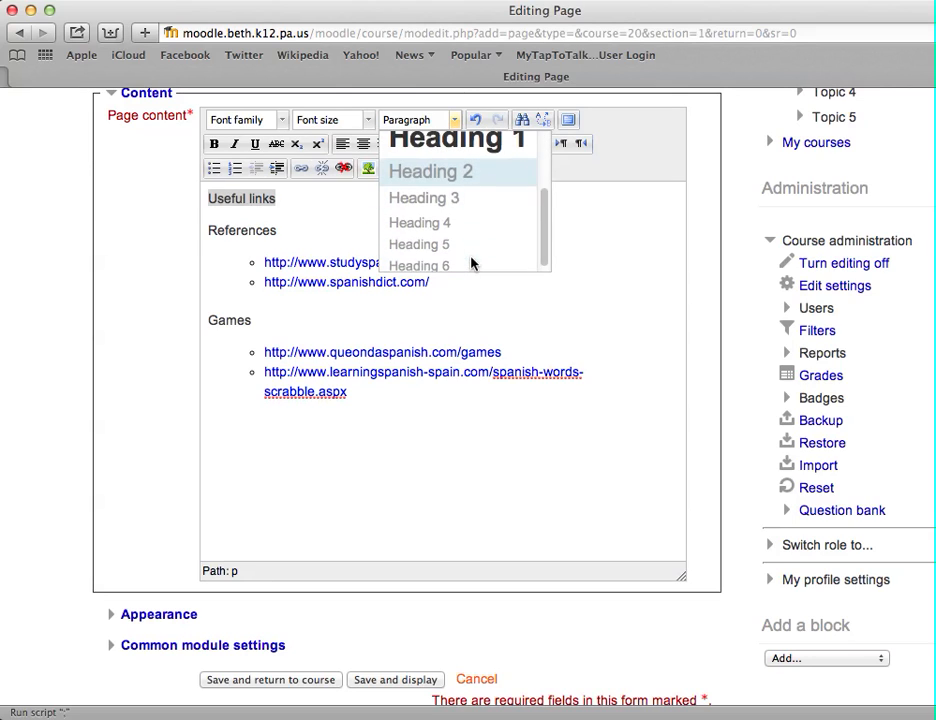
{"action": "left_click", "coordinate": [462, 176]}
Format the References heading as Heading 5
{"action": "left_click", "coordinate": [305, 234]}
{"action": "left_click_drag", "start_coordinate": [305, 234], "coordinate": [146, 234]}
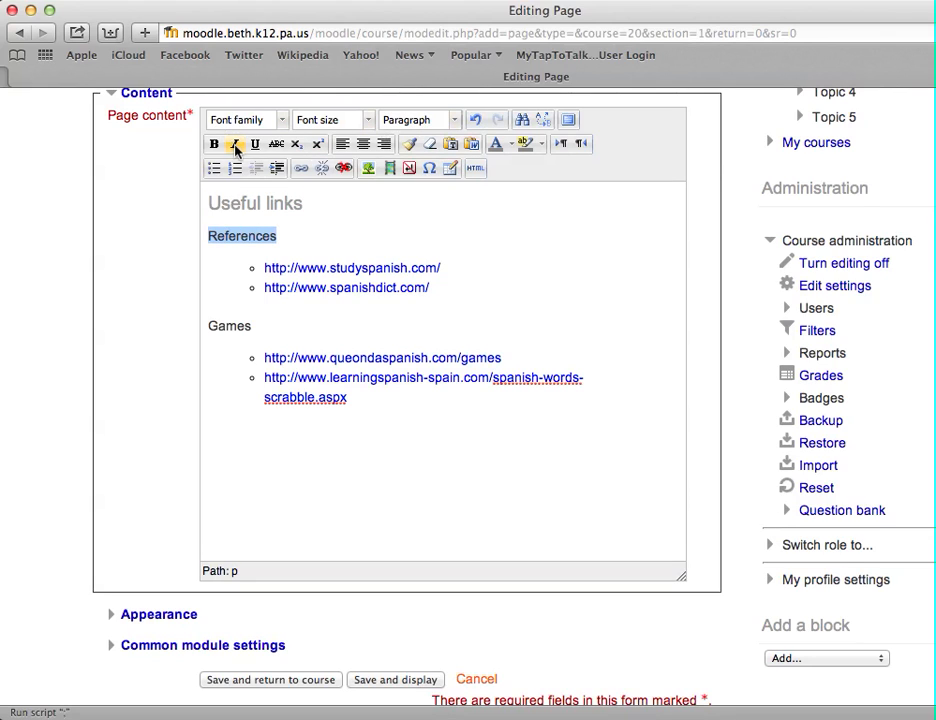
{"action": "left_click", "coordinate": [455, 120]}
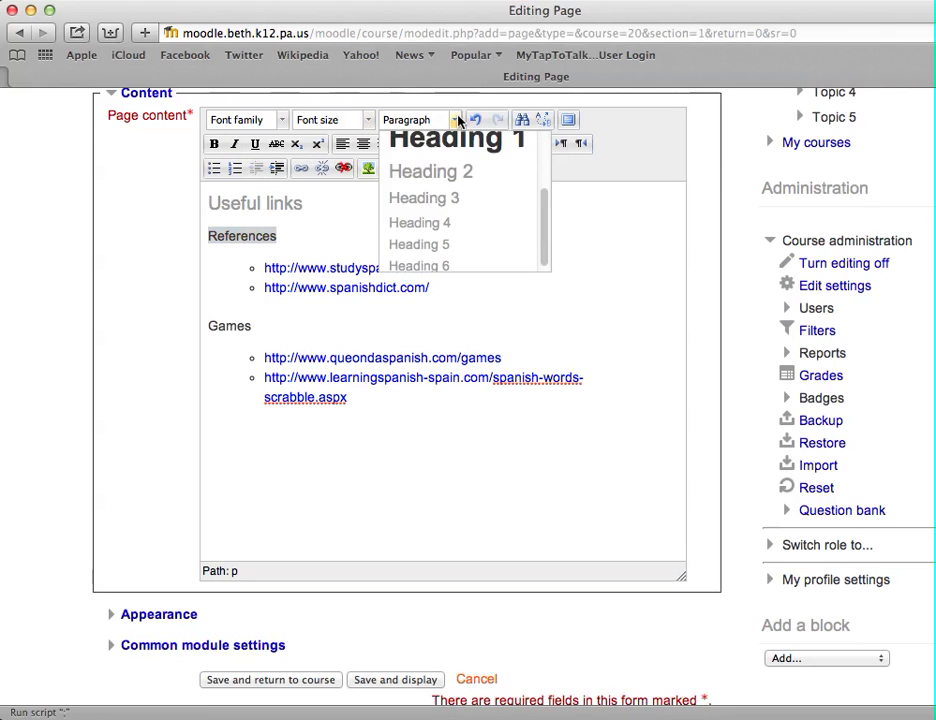
{"action": "scroll", "coordinate": [453, 222], "scroll_direction": "down", "scroll_amount": 1}
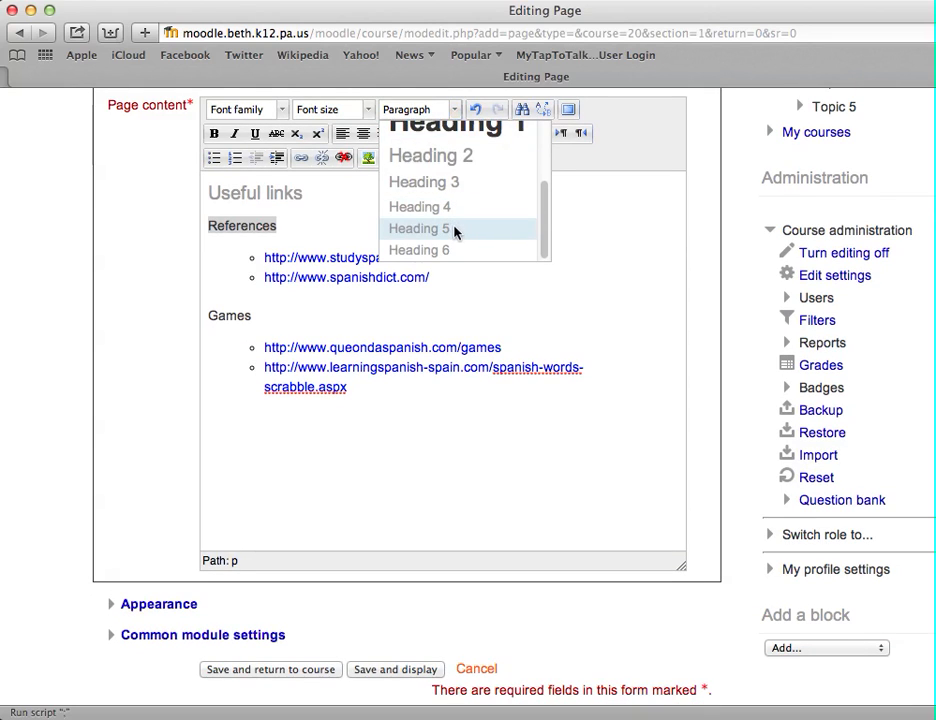
{"action": "left_click", "coordinate": [454, 232]}
Format the Games heading as Heading 5
{"action": "left_click_drag", "start_coordinate": [265, 315], "coordinate": [167, 317]}
{"action": "left_click", "coordinate": [455, 110]}
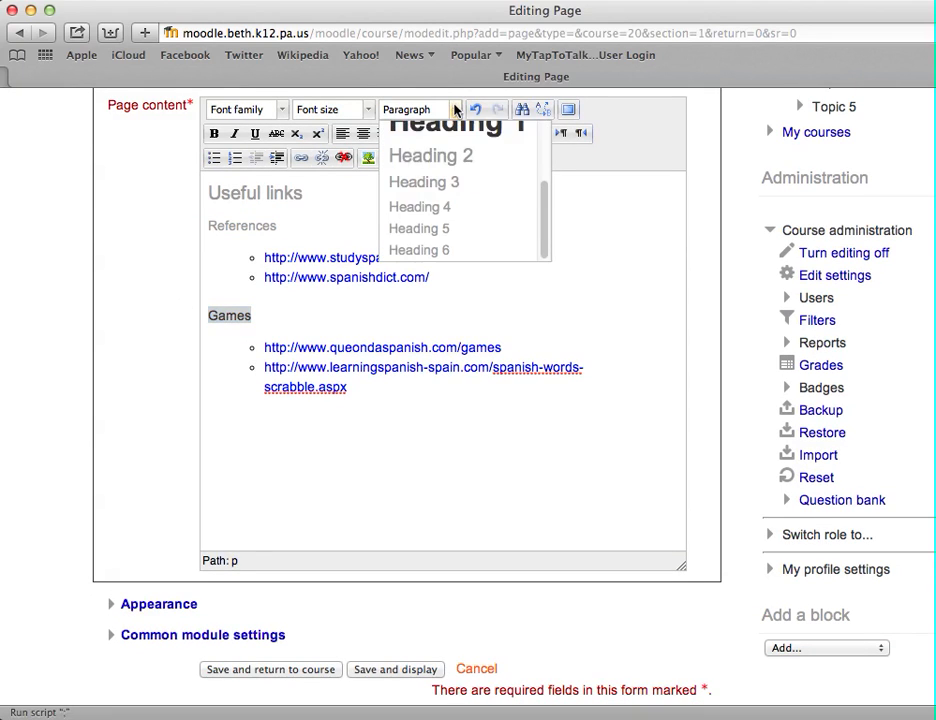
{"action": "left_click", "coordinate": [446, 240]}
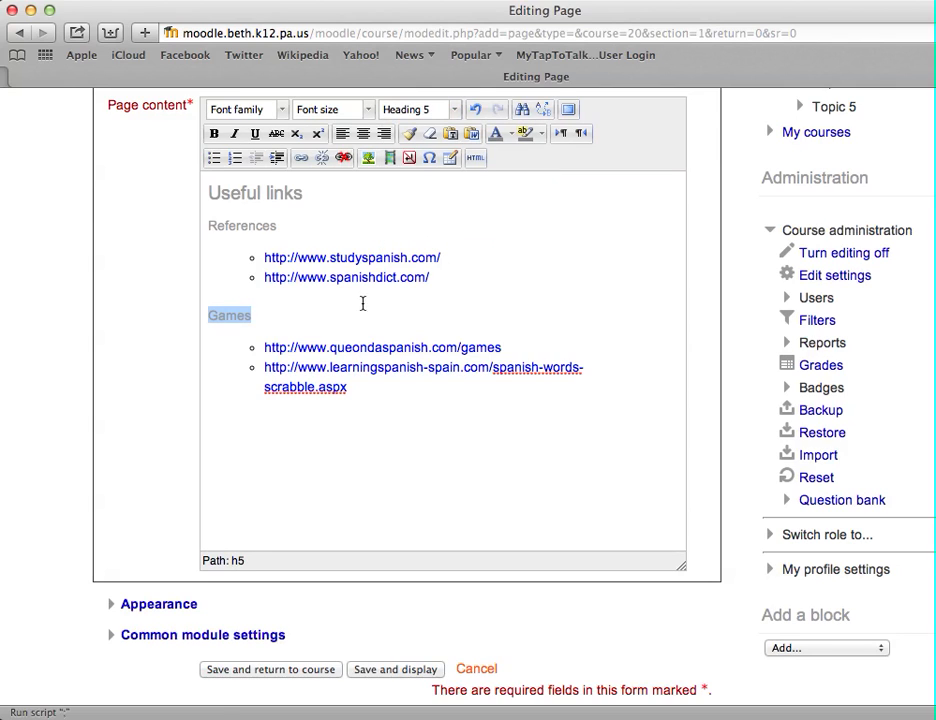
{"action": "left_click", "coordinate": [310, 317]}
Format the Useful links title as Heading 1
{"action": "left_click_drag", "start_coordinate": [315, 196], "coordinate": [161, 196]}
{"action": "key", "text": "ctrl+2"}
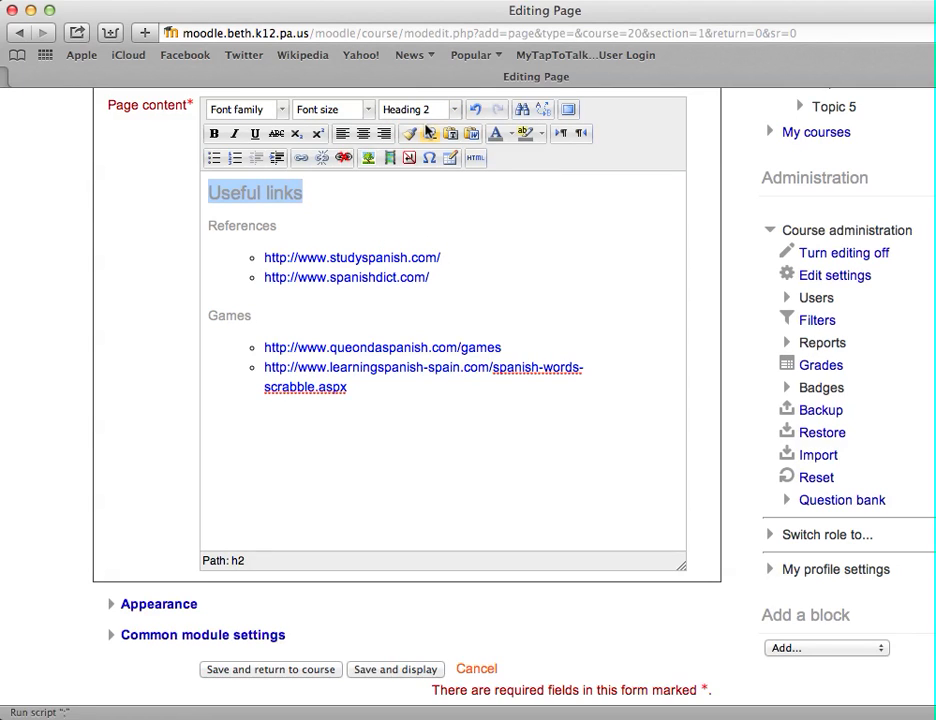
{"action": "left_click", "coordinate": [455, 111]}
{"action": "left_click", "coordinate": [455, 135]}
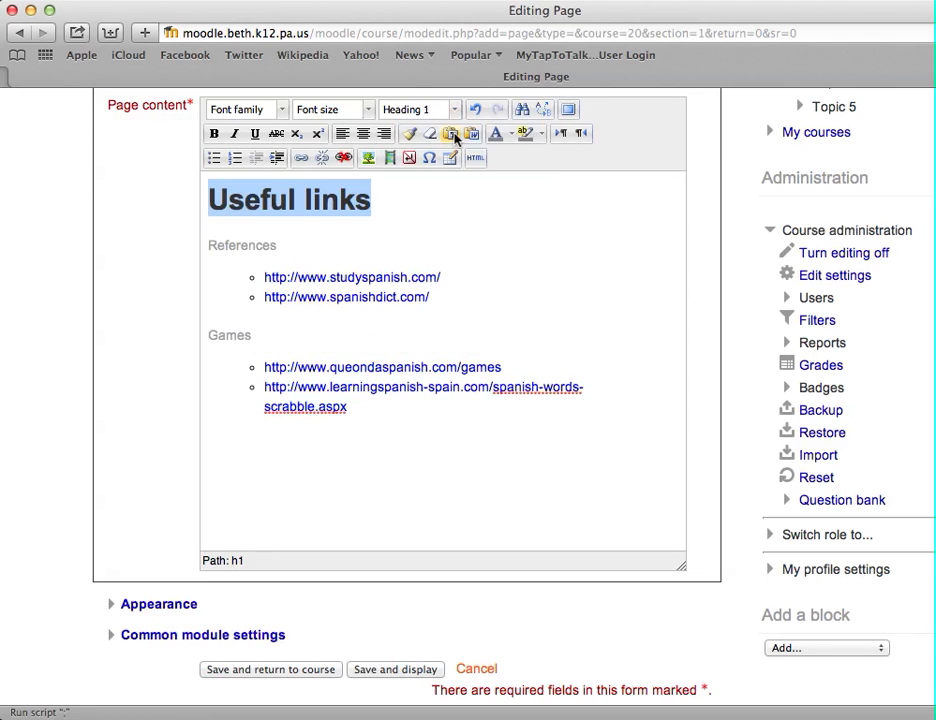
Save the page and display it
{"action": "key", "text": "Down"}
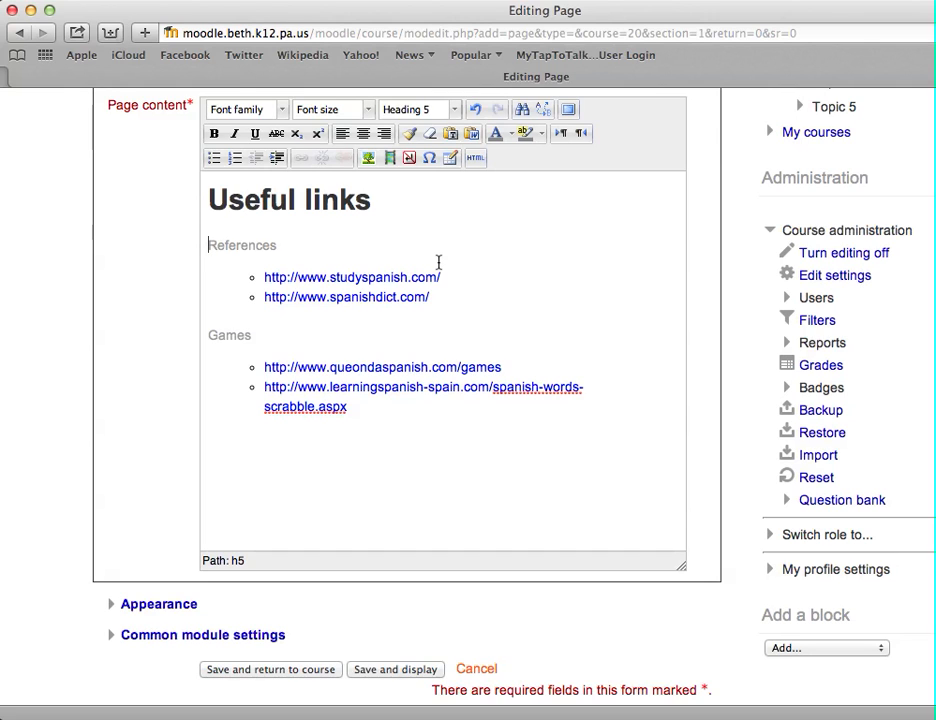
{"action": "scroll", "coordinate": [449, 478], "scroll_direction": "down", "scroll_amount": 3}
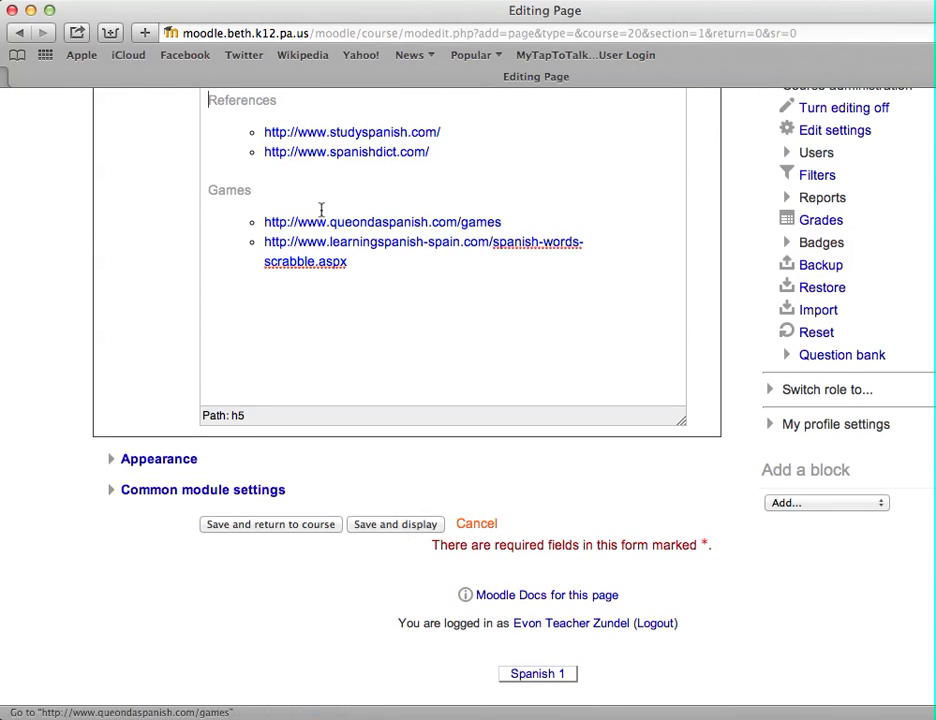
{"action": "scroll", "coordinate": [439, 161], "scroll_direction": "up", "scroll_amount": 5}
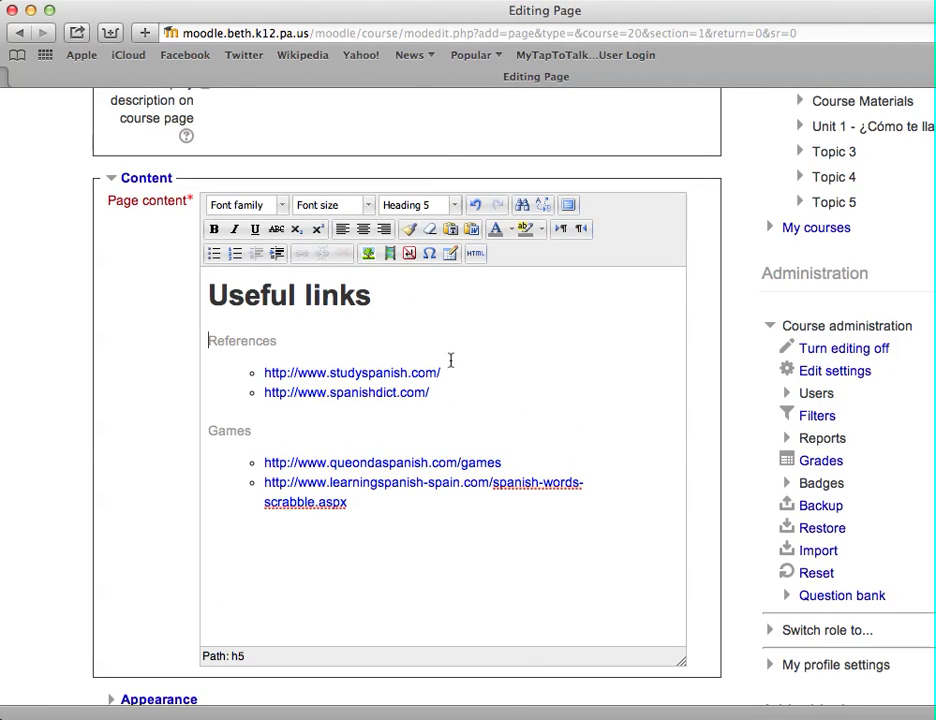
{"action": "left_click_drag", "start_coordinate": [441, 372], "coordinate": [264, 370]}
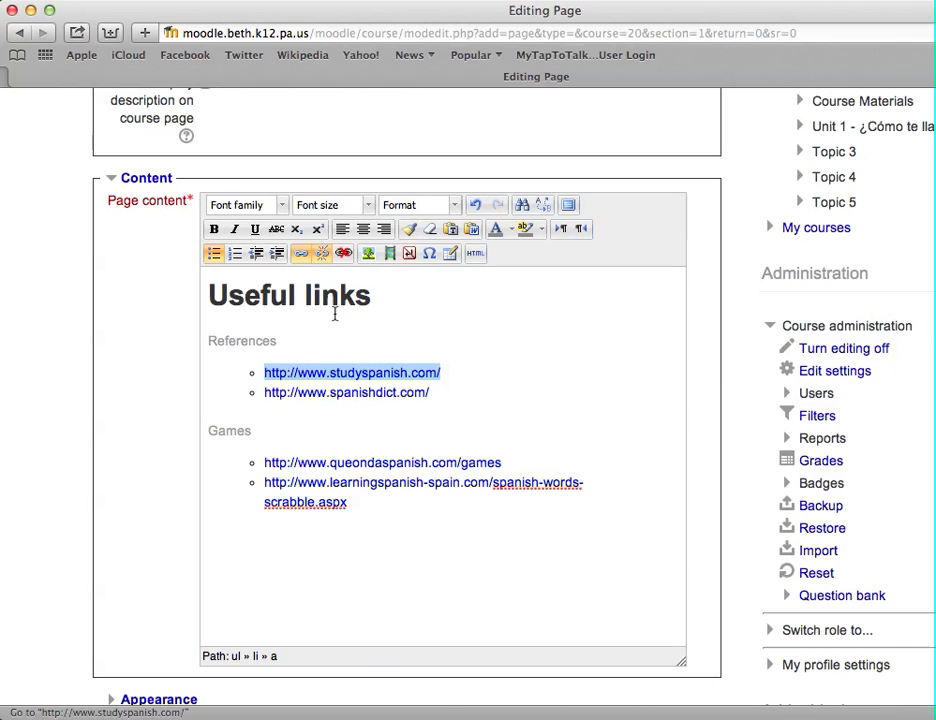
{"action": "scroll", "coordinate": [285, 513], "scroll_direction": "down", "scroll_amount": 2}
{"action": "scroll", "coordinate": [285, 513], "scroll_direction": "down", "scroll_amount": 2}
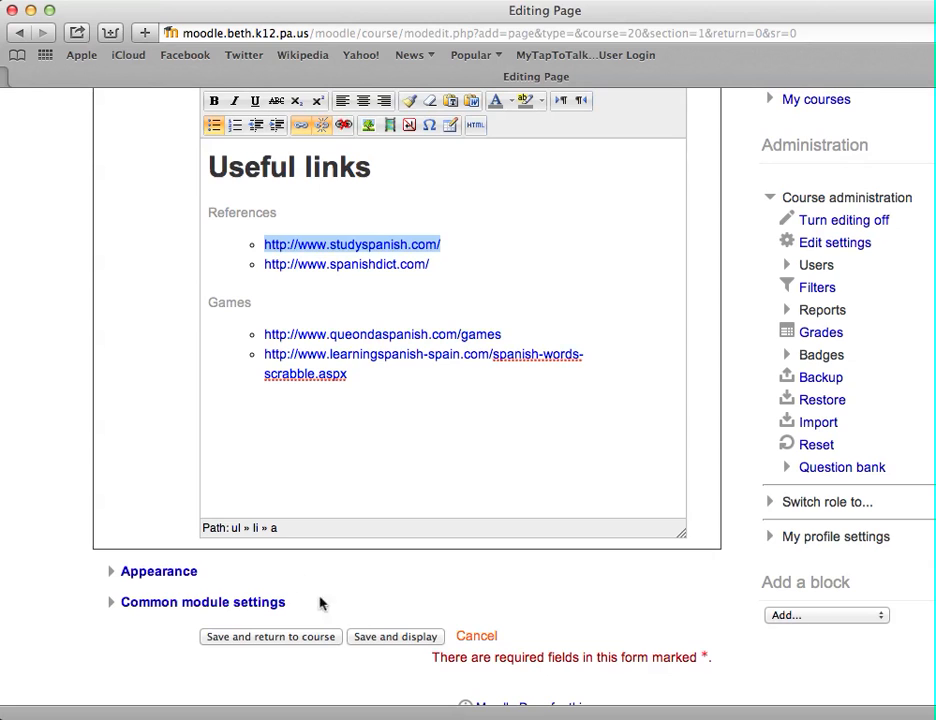
{"action": "left_click", "coordinate": [377, 641]}
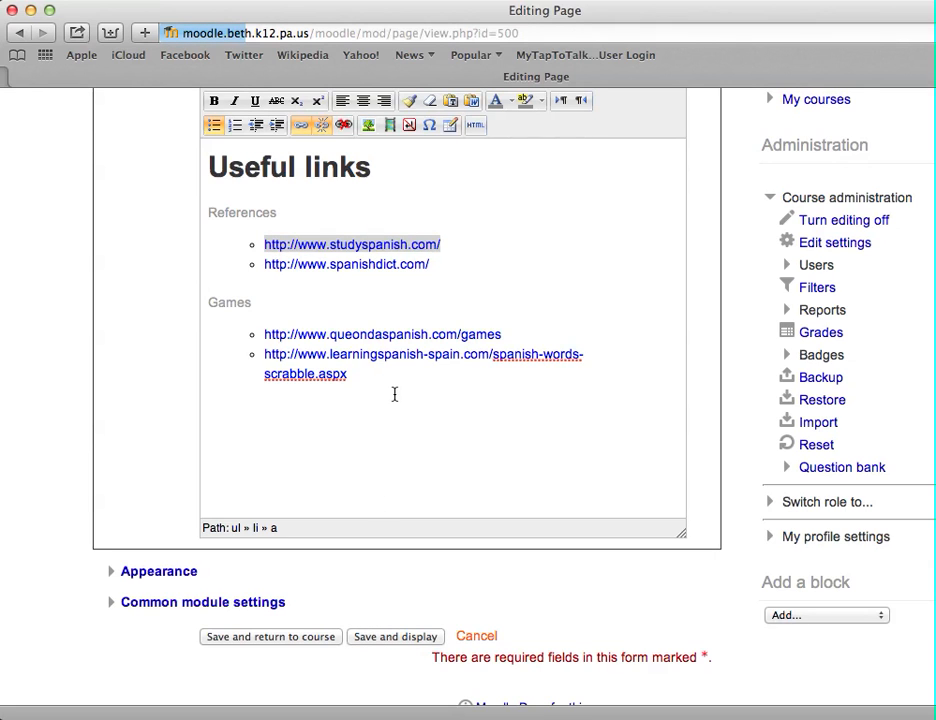
Test the StudySpanish and Qué Onda Spanish games links, returning to the Useful Links page each time
{"action": "scroll", "coordinate": [394, 396], "scroll_direction": "down", "scroll_amount": 3}
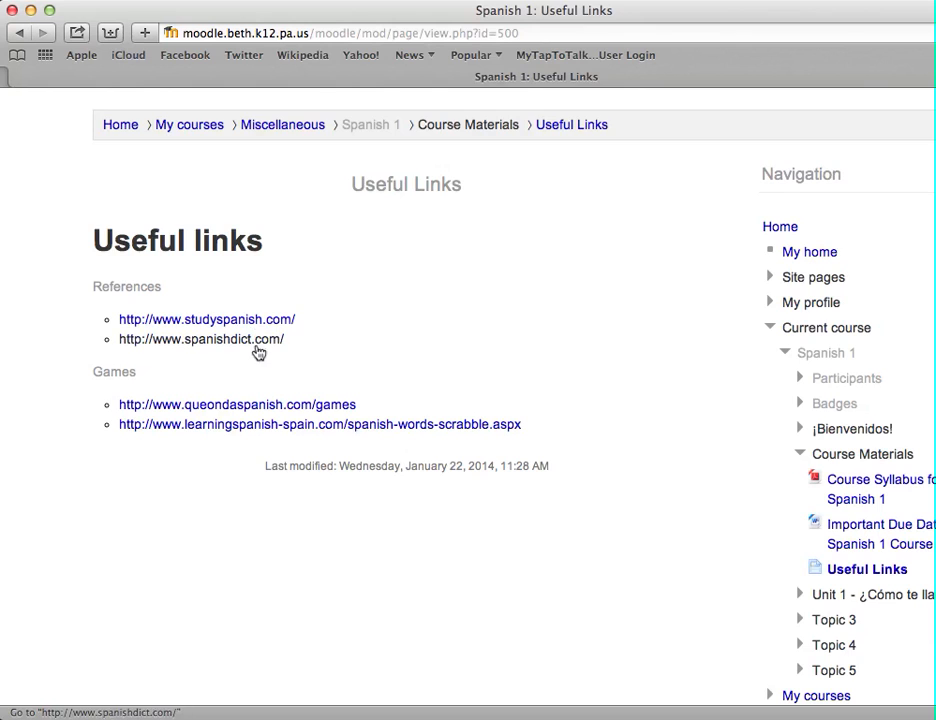
{"action": "left_click", "coordinate": [241, 319]}
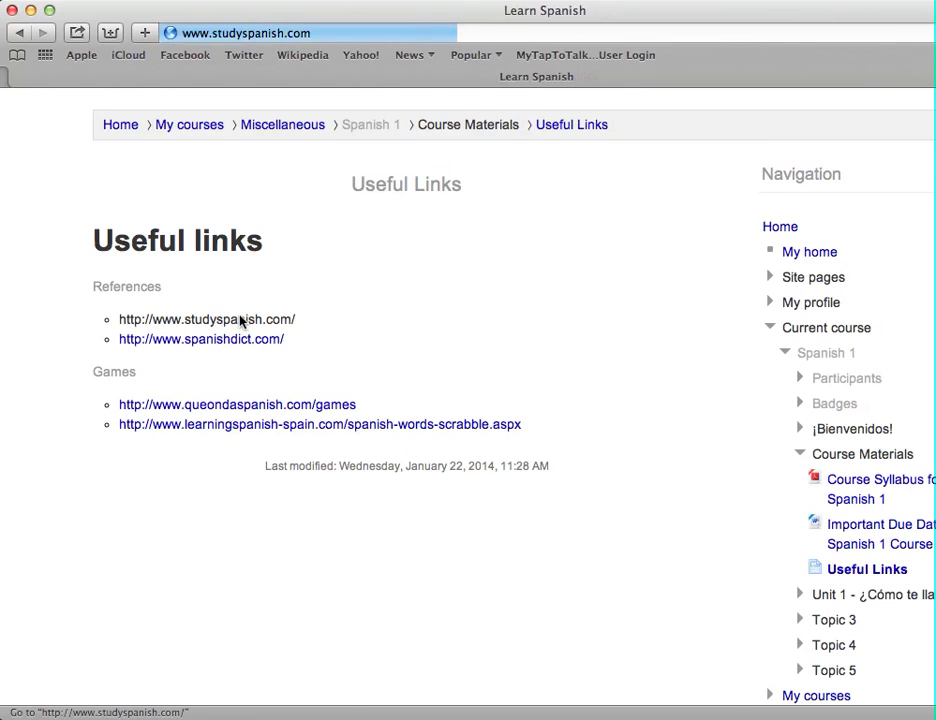
{"action": "left_click", "coordinate": [28, 34]}
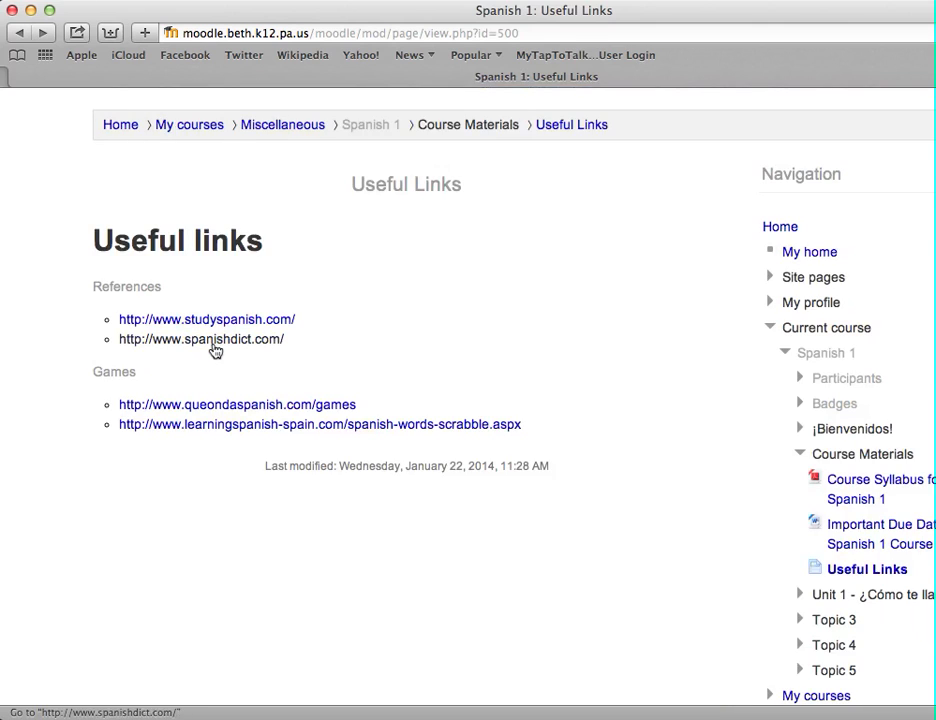
{"action": "left_click", "coordinate": [229, 410]}
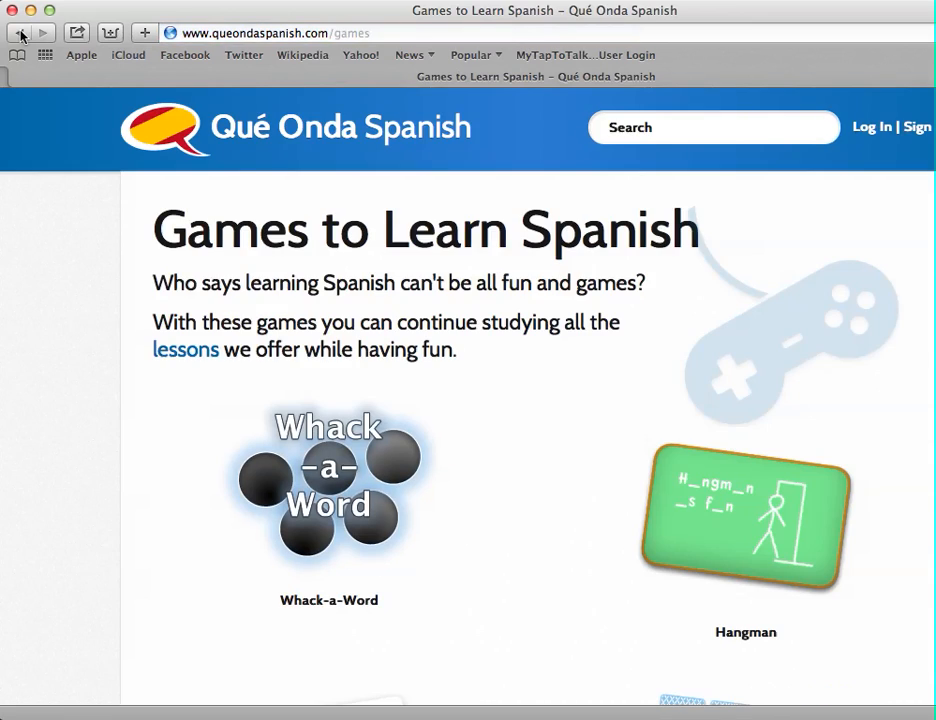
{"action": "left_click", "coordinate": [20, 33]}
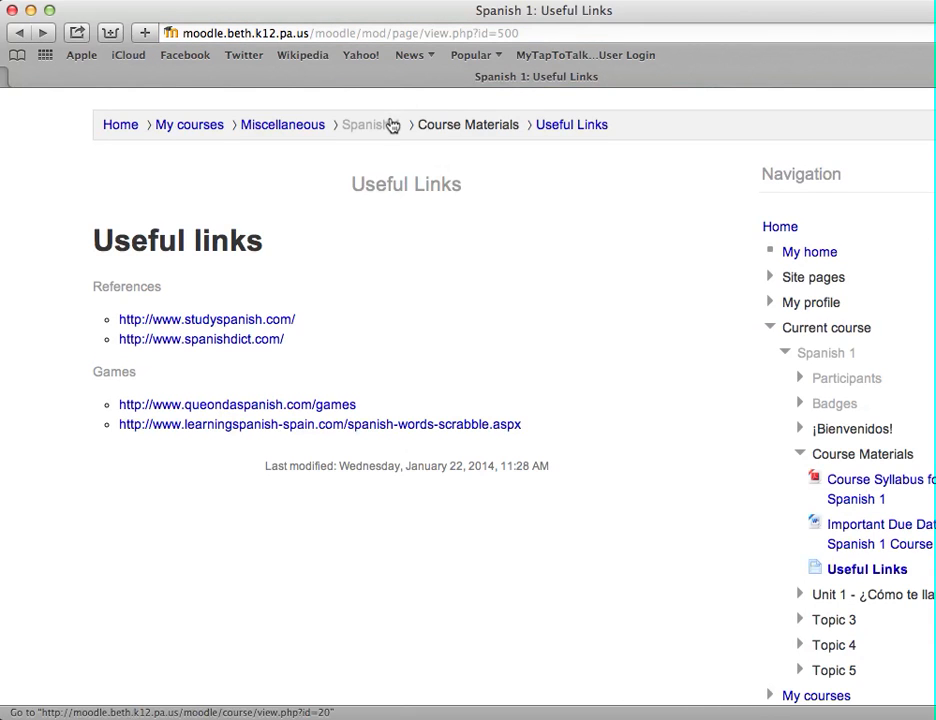
Go back to the Spanish 1 course page and reopen Useful Links from Course Materials
{"action": "left_click", "coordinate": [391, 125]}
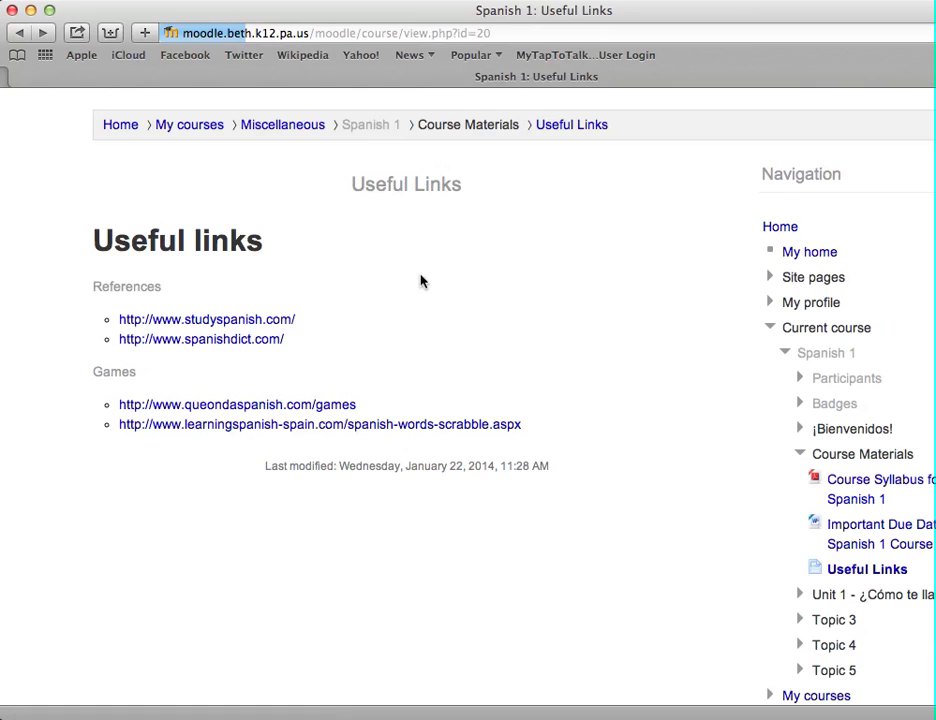
{"action": "scroll", "coordinate": [421, 281], "scroll_direction": "down", "scroll_amount": 10}
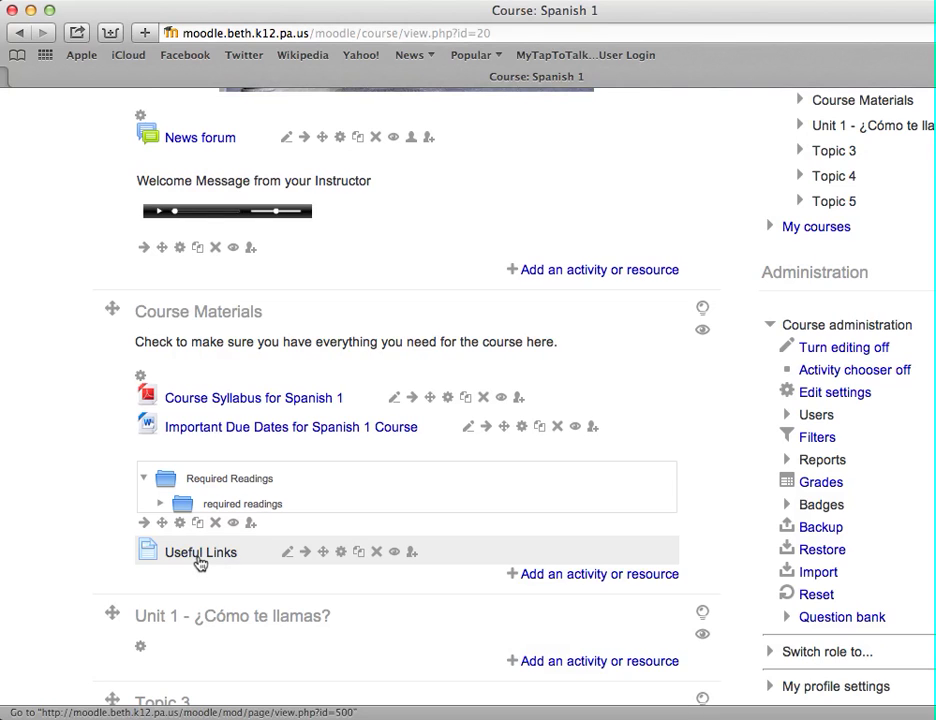
{"action": "left_click", "coordinate": [200, 560]}
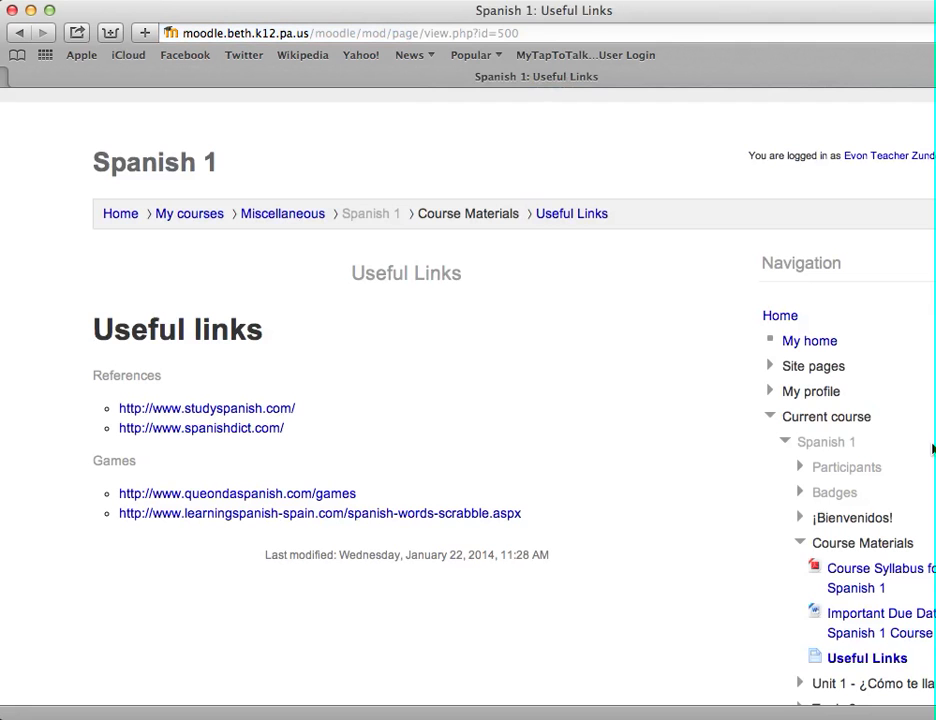